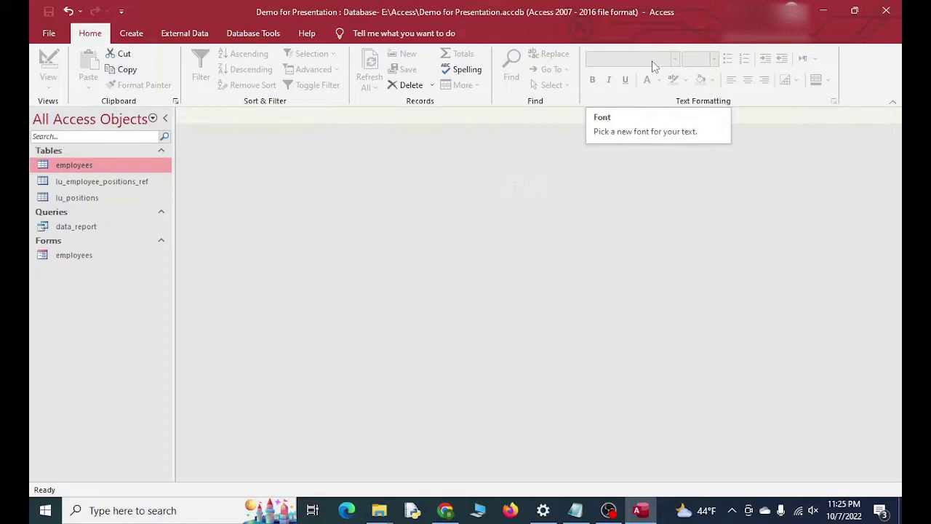
# - Open the employees table to view its 12 records in Datasheet View
pyautogui.doubleClick(151, 164)
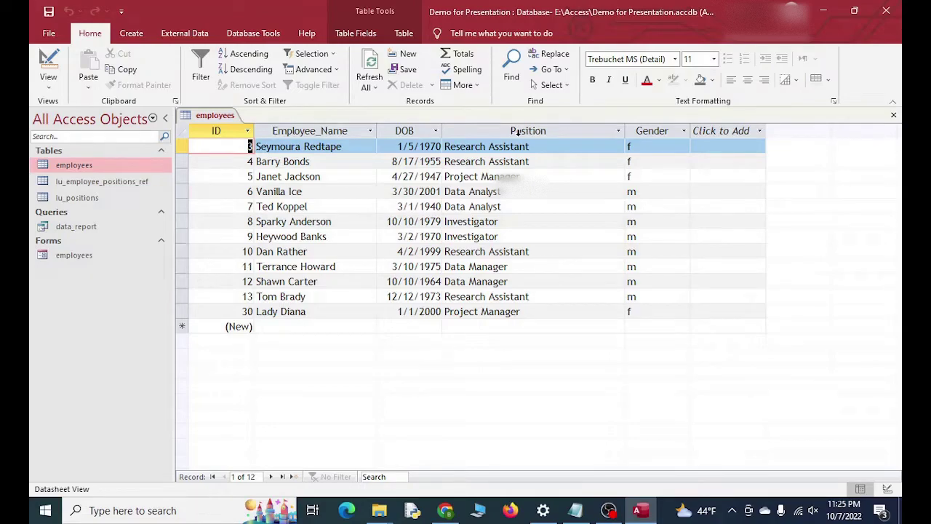
# - Start a new query in Design View with the employees table added
pyautogui.rightClick(218, 116)
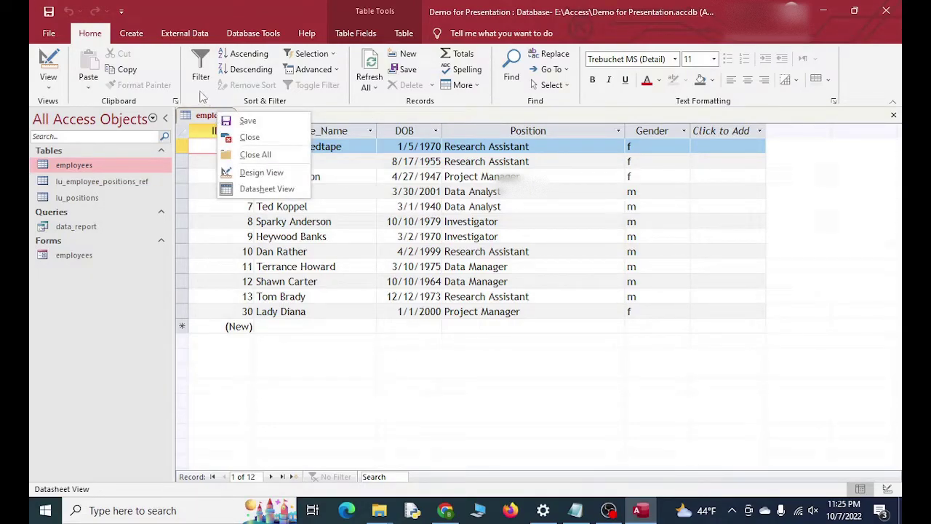
pyautogui.click(125, 37)
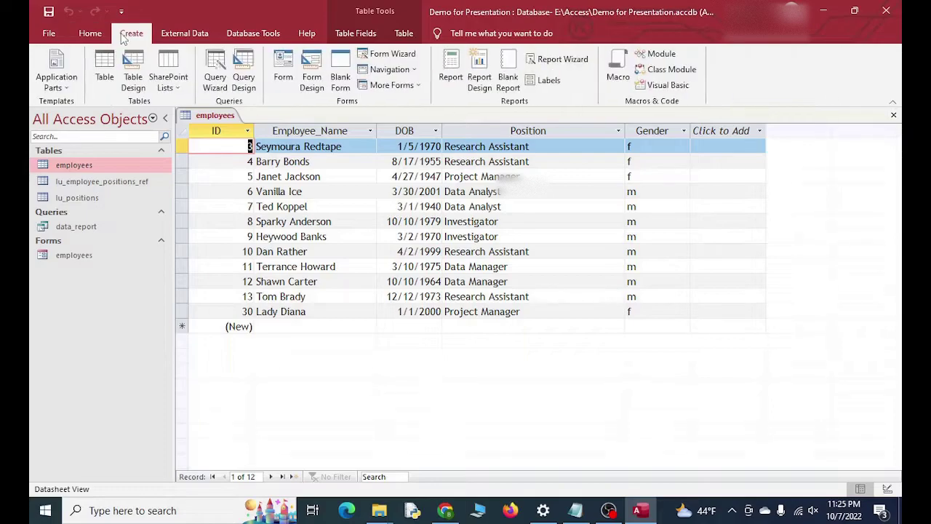
pyautogui.click(245, 82)
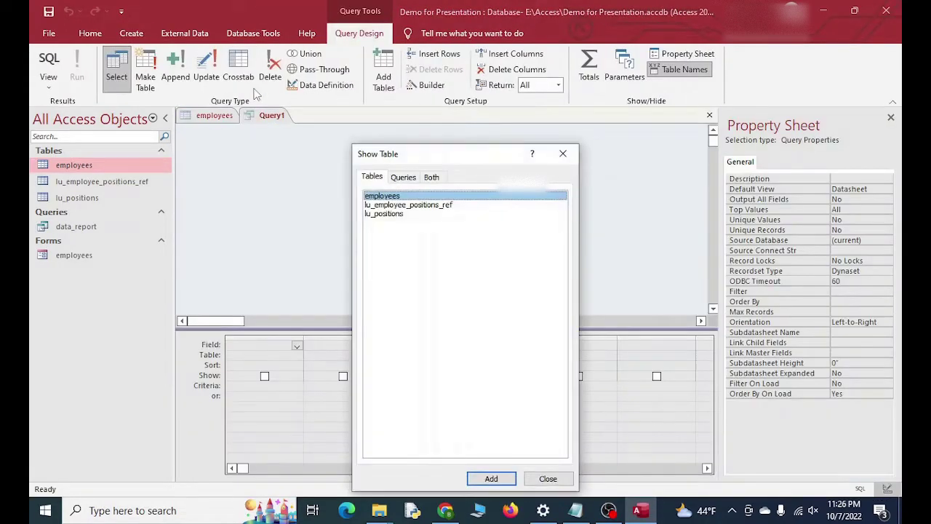
pyautogui.doubleClick(424, 198)
pyautogui.click(570, 154)
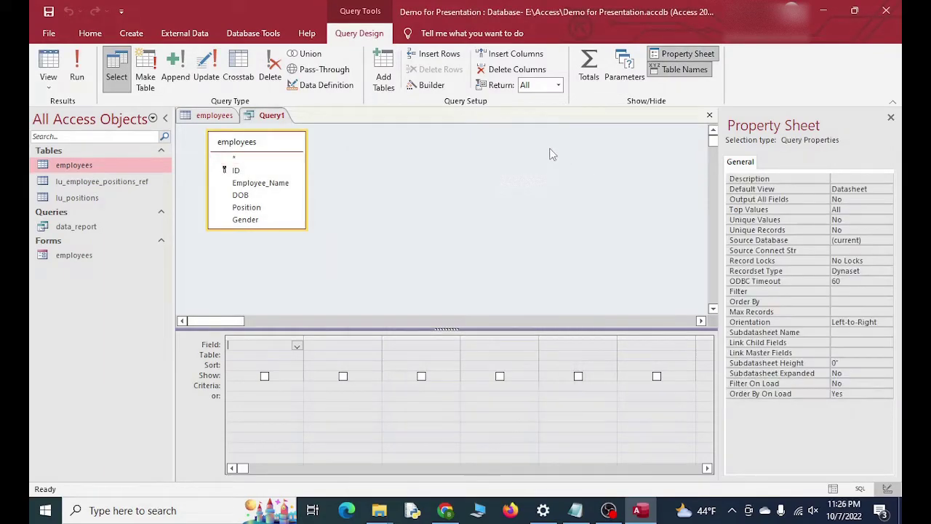
# - Add Position and ID, turn on Totals, and set ID's Total to Count
pyautogui.click(267, 187)
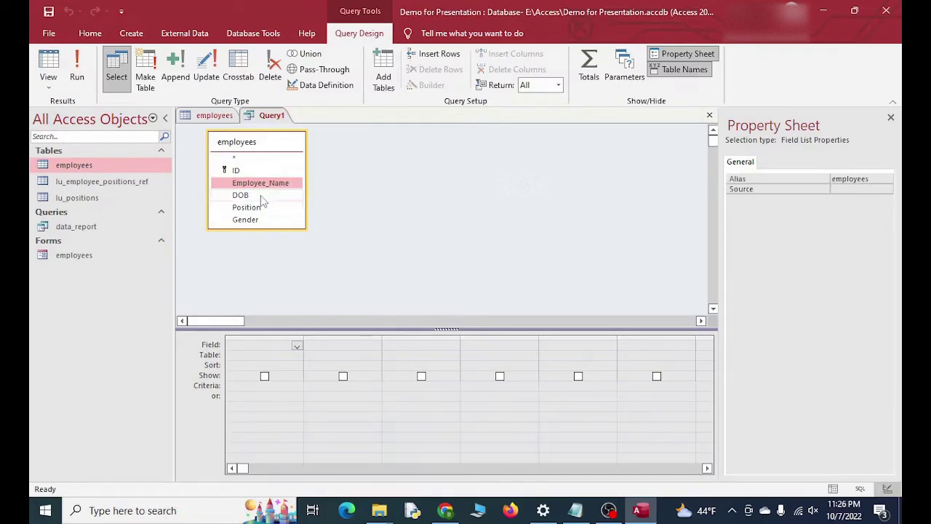
pyautogui.doubleClick(255, 208)
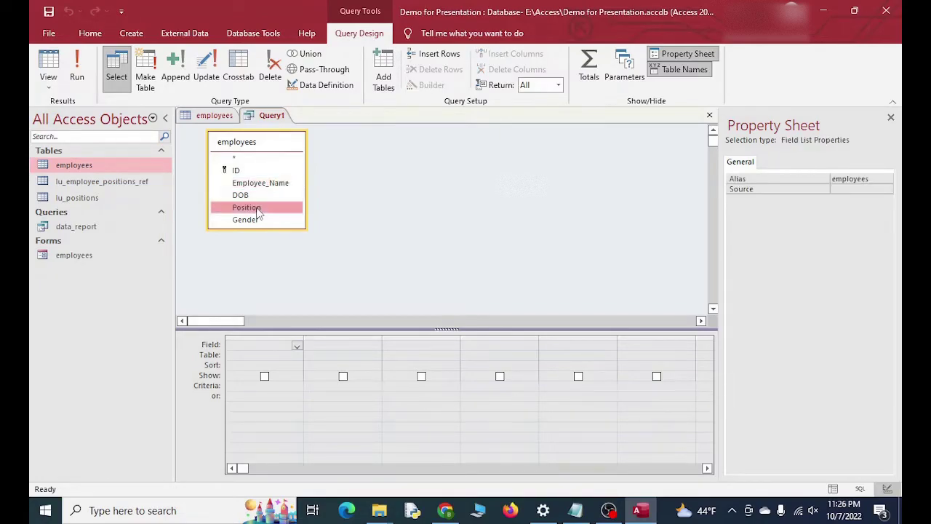
pyautogui.doubleClick(240, 171)
pyautogui.doubleClick(242, 173)
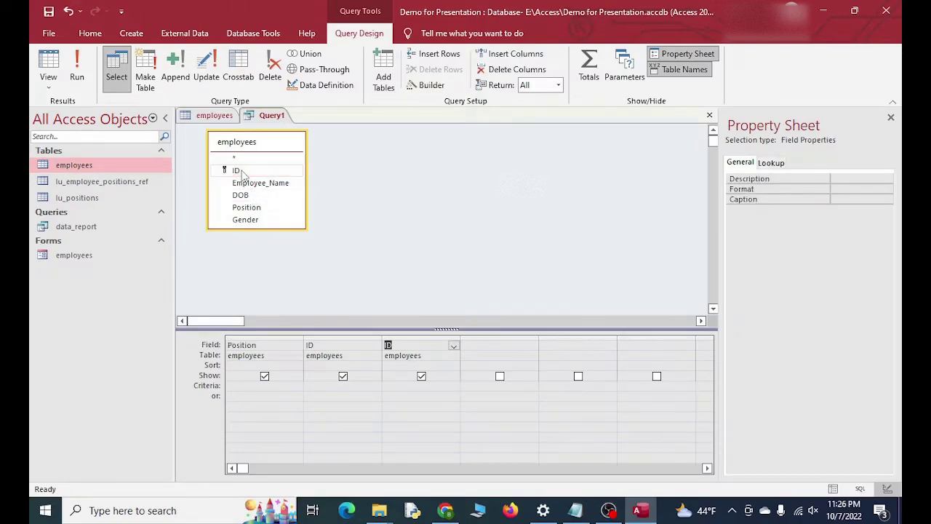
pyautogui.click(399, 338)
pyautogui.press('Delete')
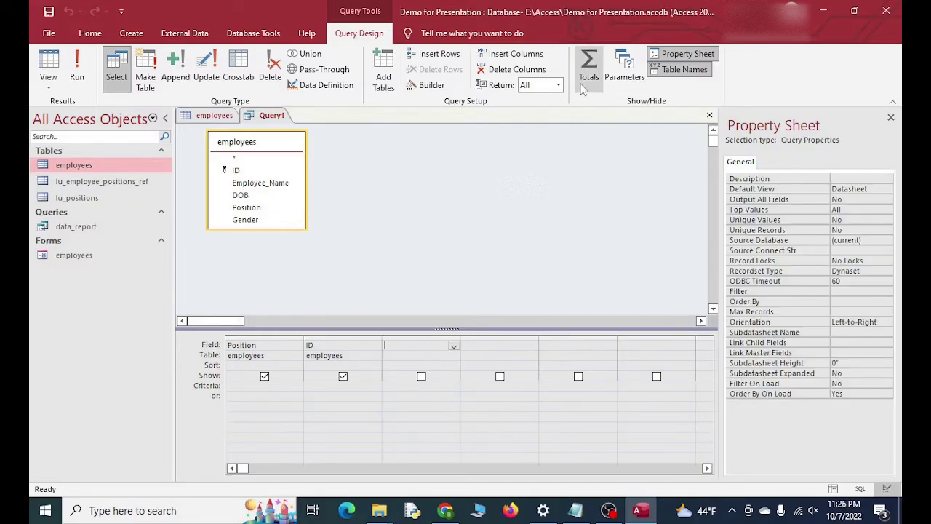
pyautogui.click(589, 69)
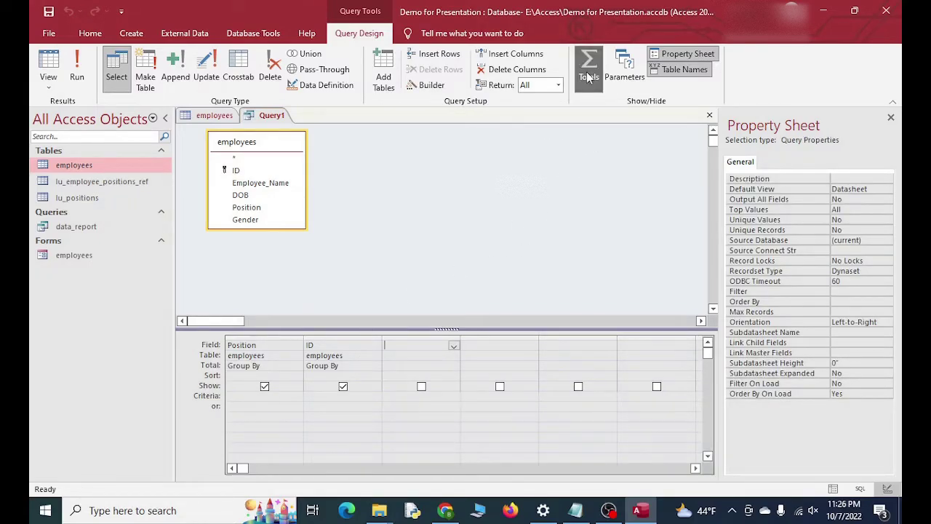
pyautogui.click(375, 366)
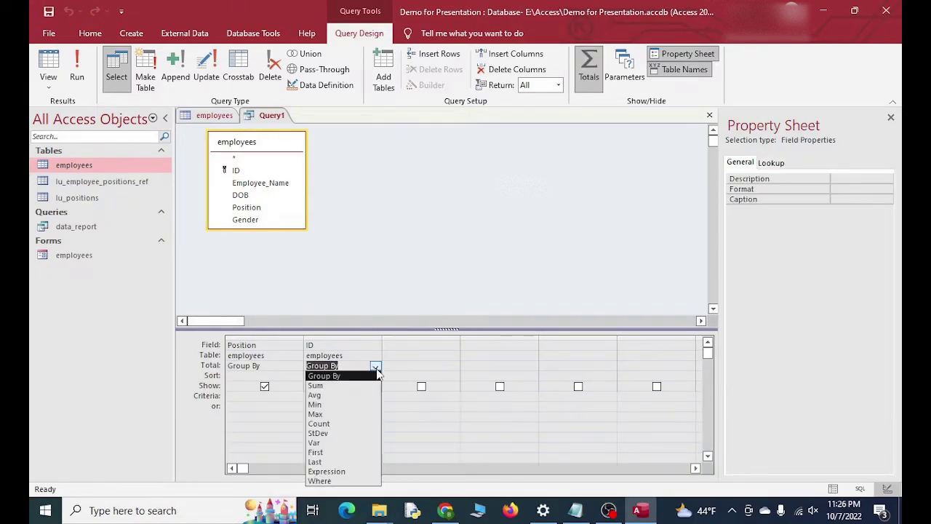
pyautogui.click(363, 427)
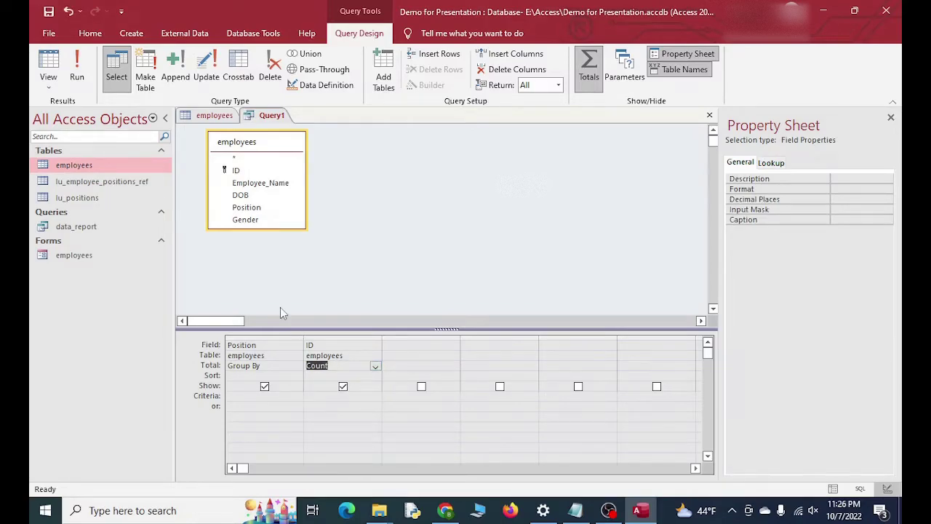
# - Run the query and add a Totals row that sums CountOfID to 12
pyautogui.click(75, 73)
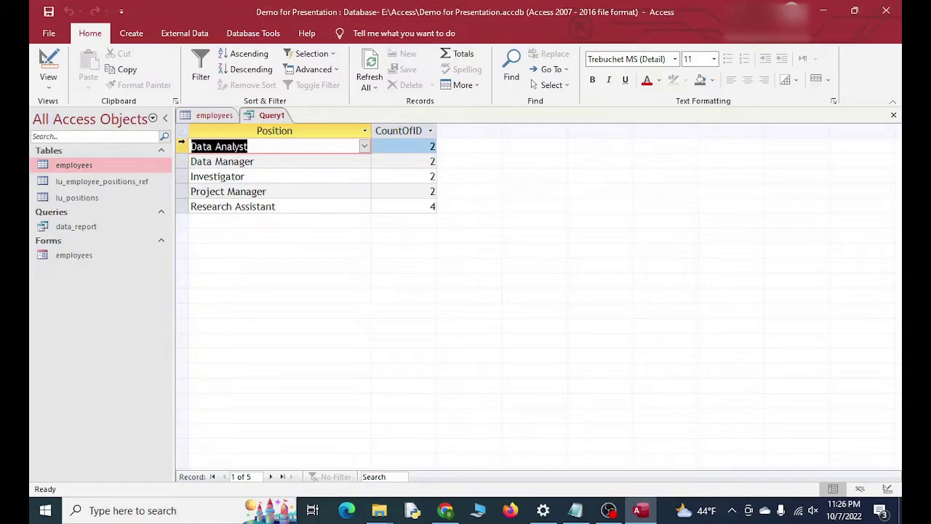
pyautogui.click(458, 54)
pyautogui.click(393, 221)
pyautogui.click(378, 222)
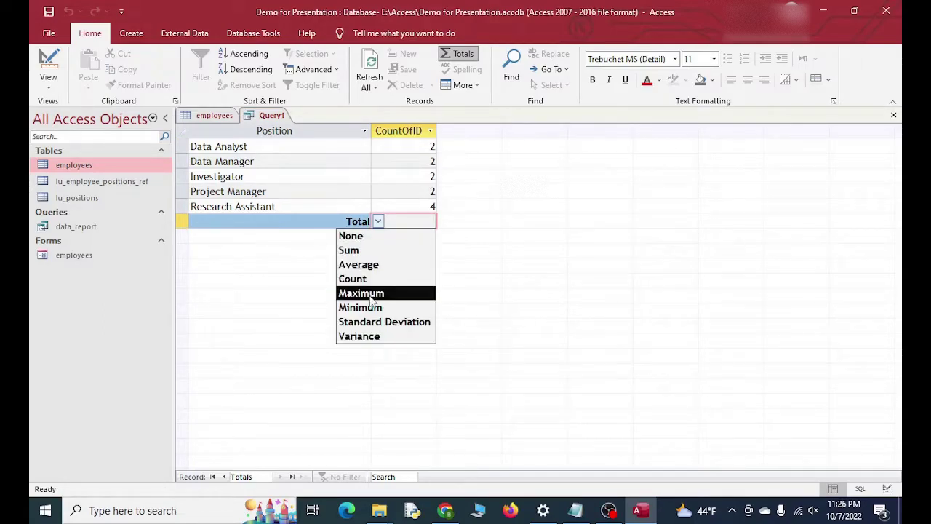
pyautogui.click(357, 251)
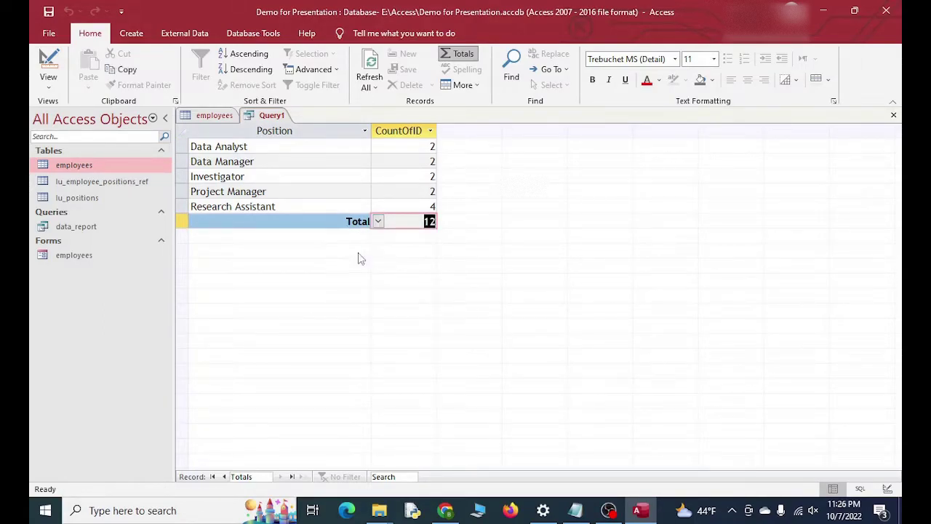
pyautogui.click(378, 221)
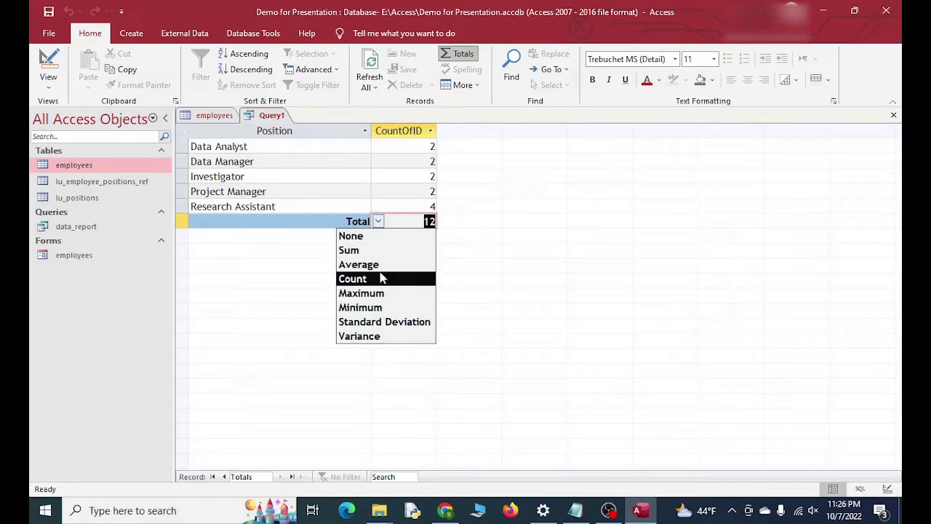
pyautogui.click(380, 266)
pyautogui.click(379, 221)
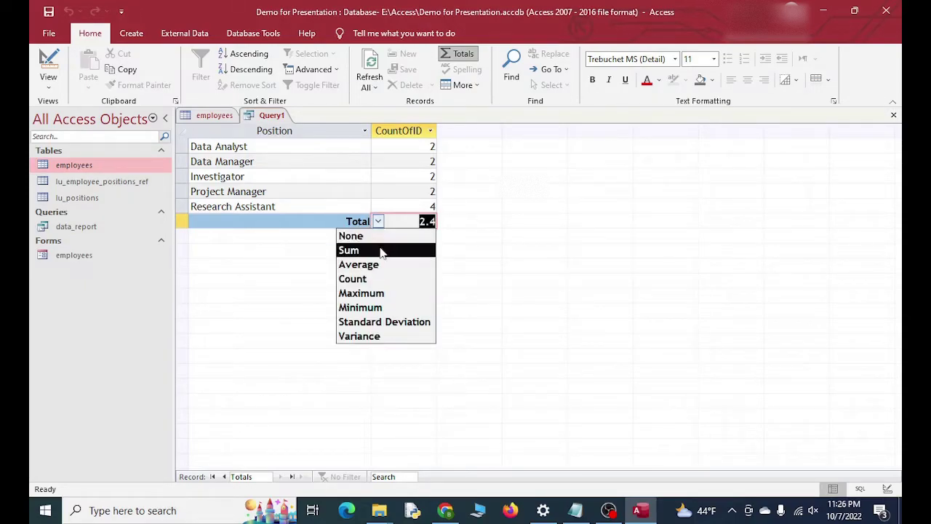
pyautogui.click(379, 255)
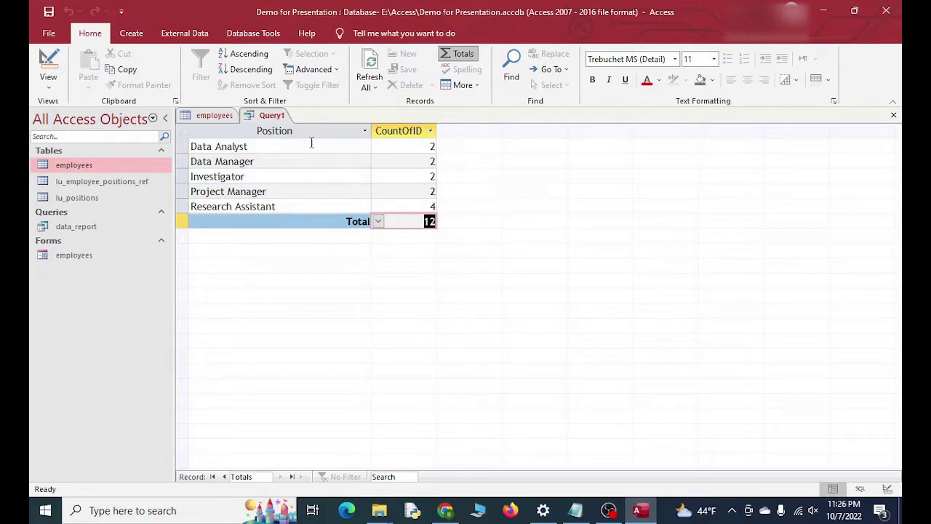
pyautogui.rightClick(269, 117)
# - Save the query as Query1 and generate a basic report from it, closing the Property Sheet
pyautogui.click(286, 128)
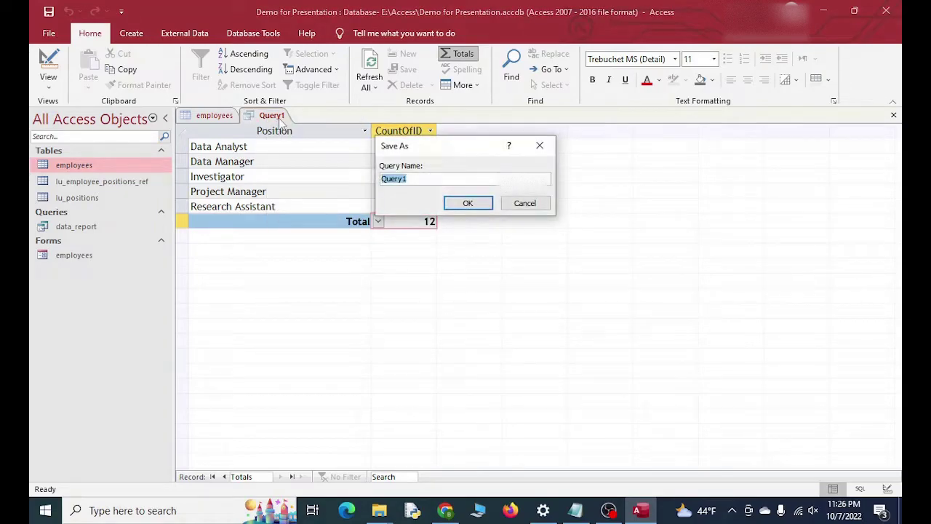
pyautogui.click(468, 204)
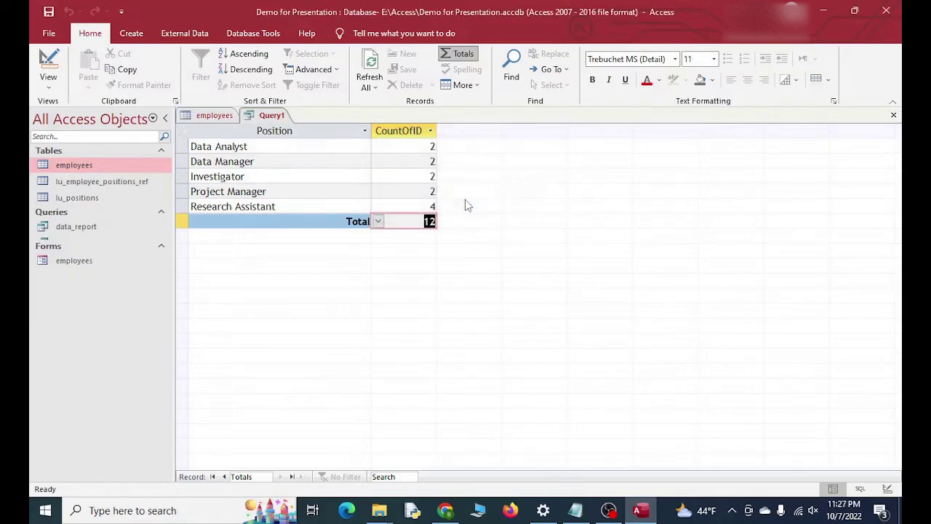
pyautogui.click(102, 244)
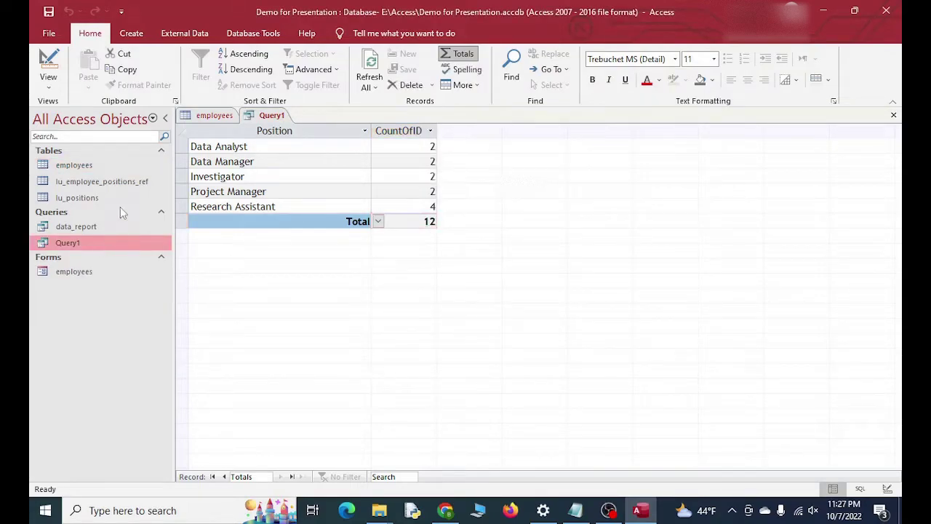
pyautogui.click(131, 33)
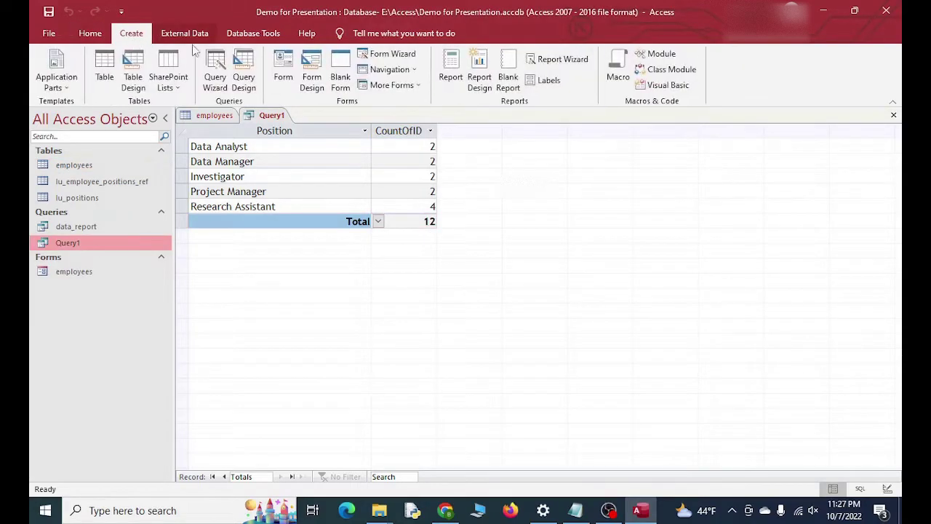
pyautogui.click(451, 76)
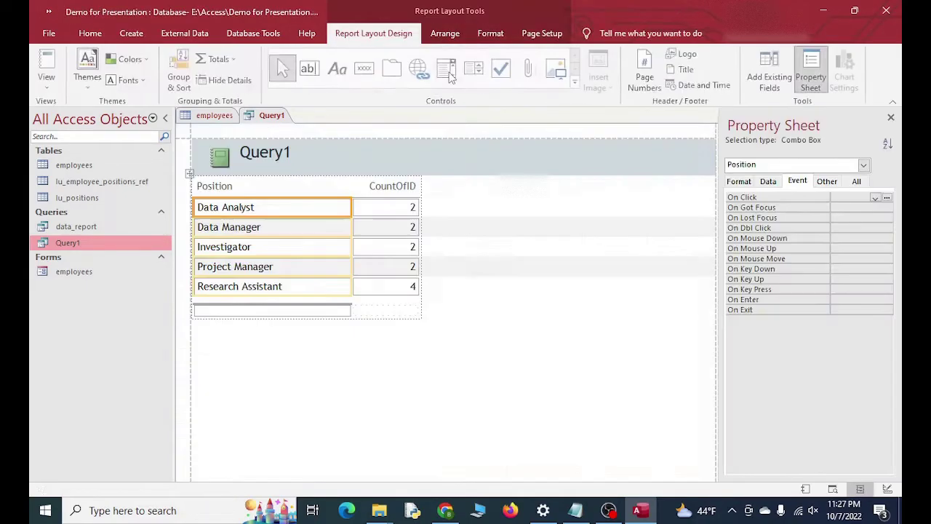
pyautogui.click(891, 118)
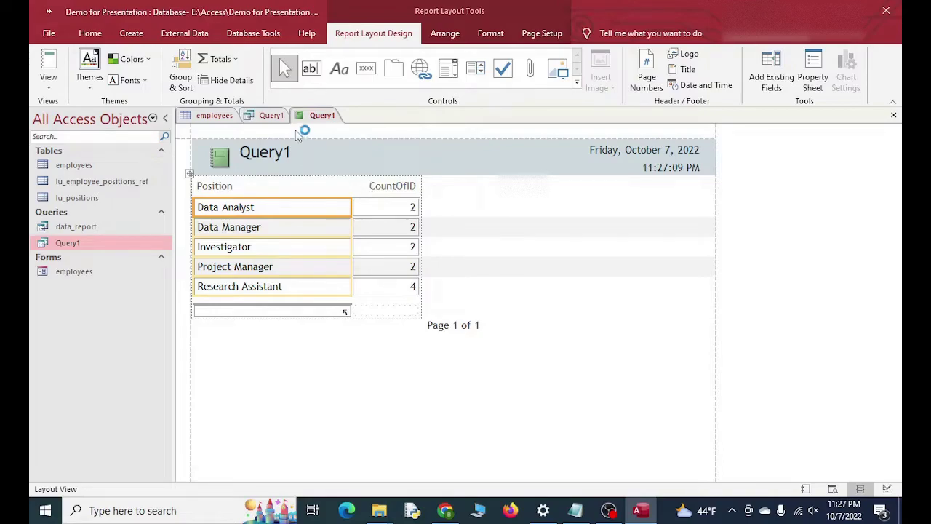
# - In Design View, delete the footer page number box and enlarge the Detail section, then preview the report
pyautogui.rightClick(318, 119)
pyautogui.click(361, 208)
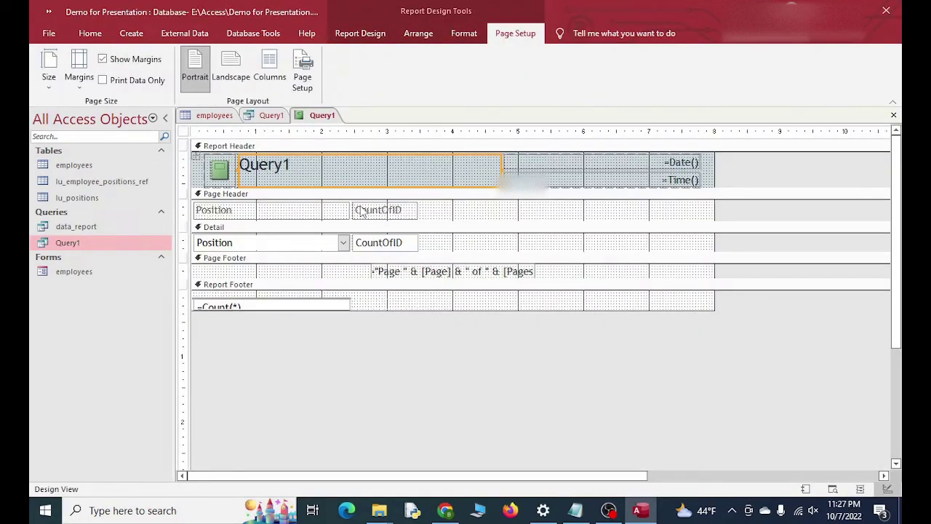
pyautogui.click(574, 274)
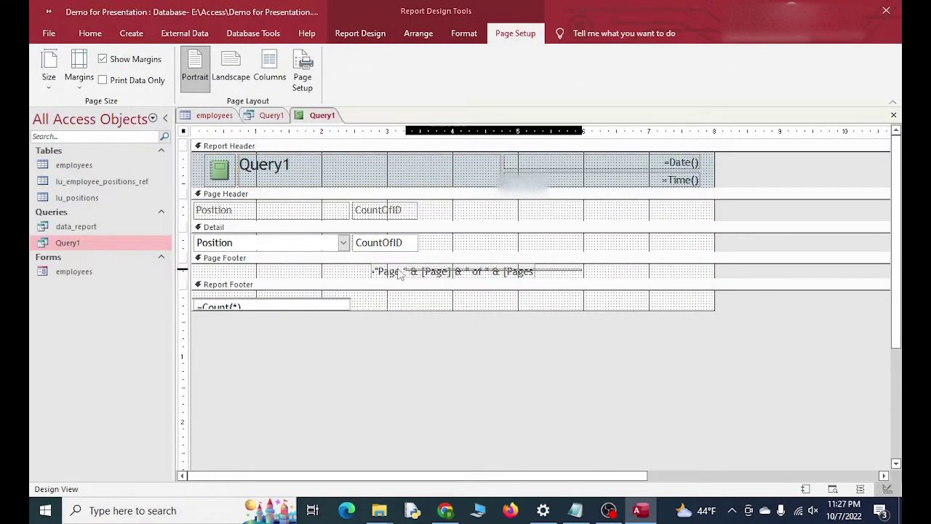
pyautogui.moveTo(381, 272); pyautogui.dragTo(380, 268)
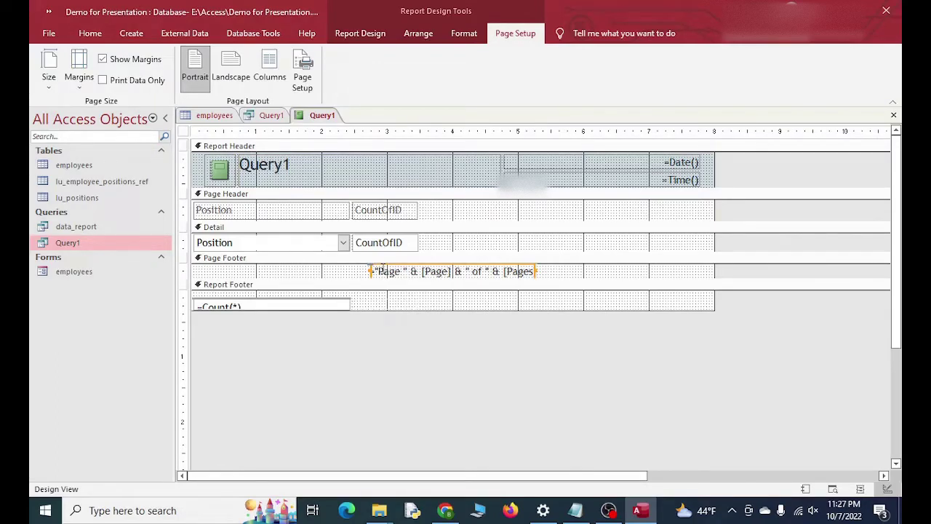
pyautogui.press('Delete')
pyautogui.moveTo(430, 253); pyautogui.dragTo(430, 269)
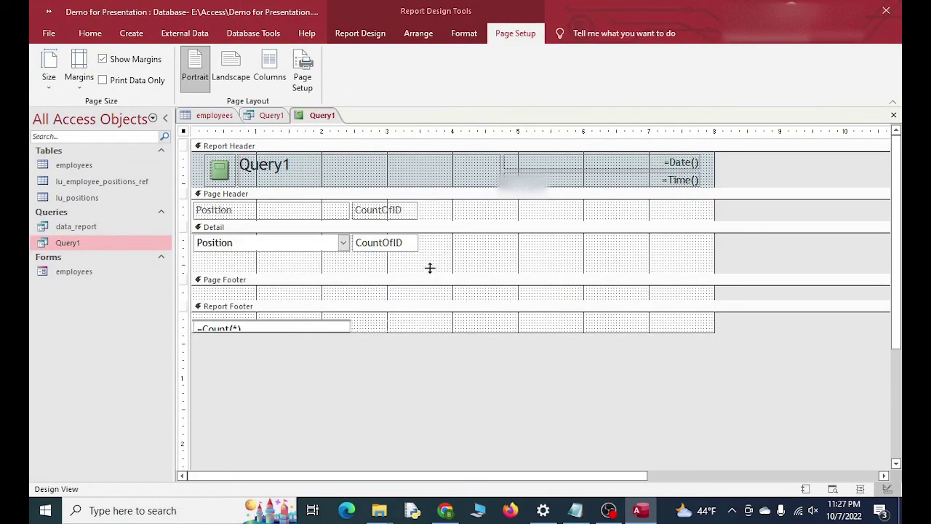
pyautogui.click(90, 33)
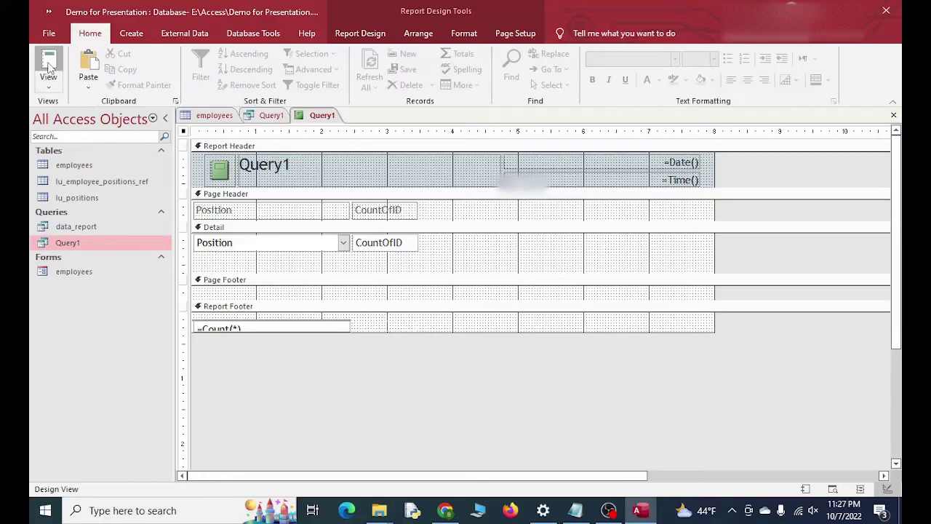
pyautogui.click(49, 66)
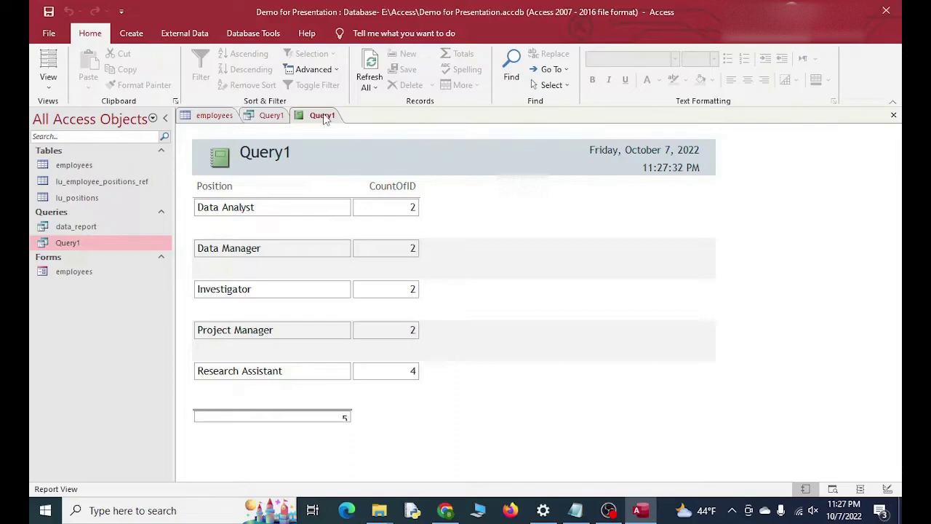
# - Close the report, saving it as Query1
pyautogui.rightClick(325, 120)
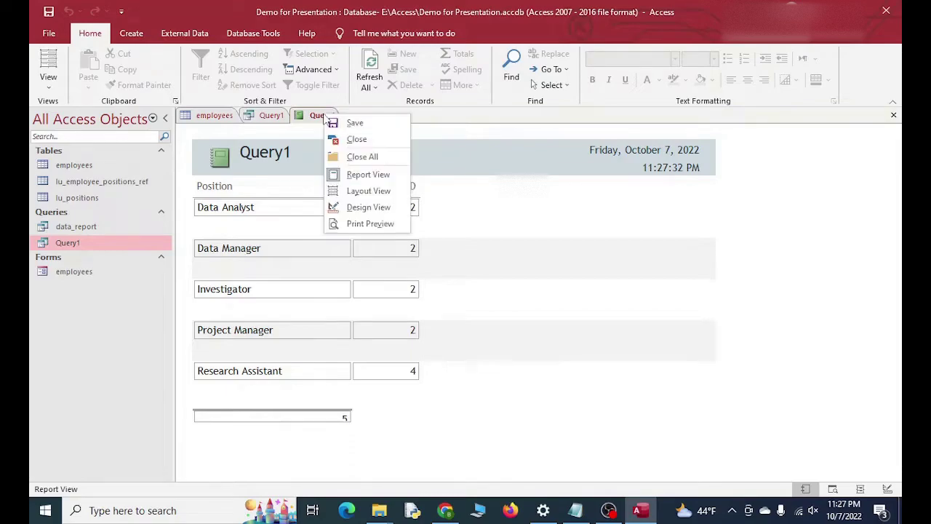
pyautogui.click(359, 141)
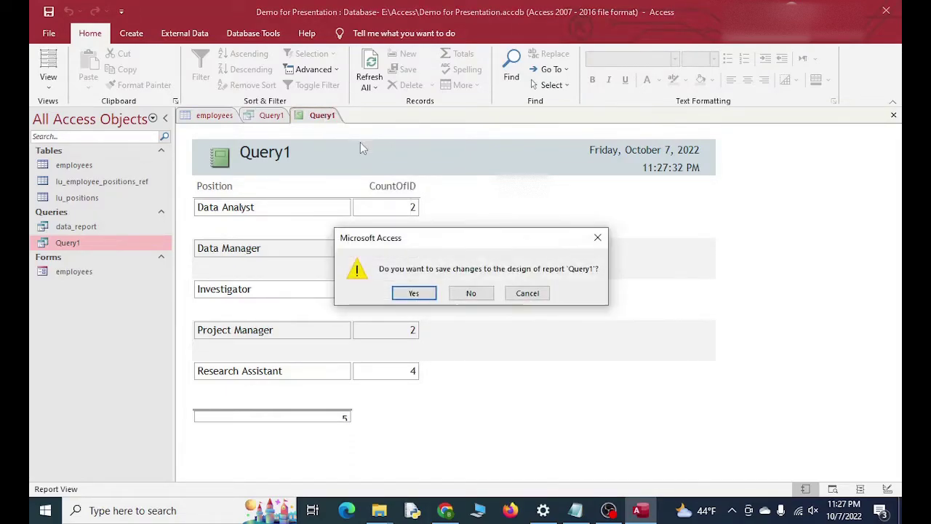
pyautogui.click(429, 292)
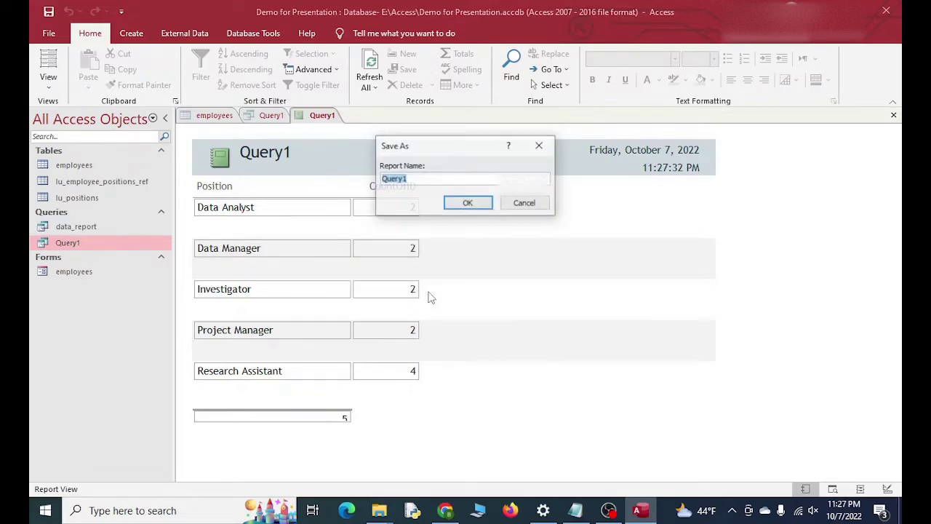
pyautogui.click(470, 203)
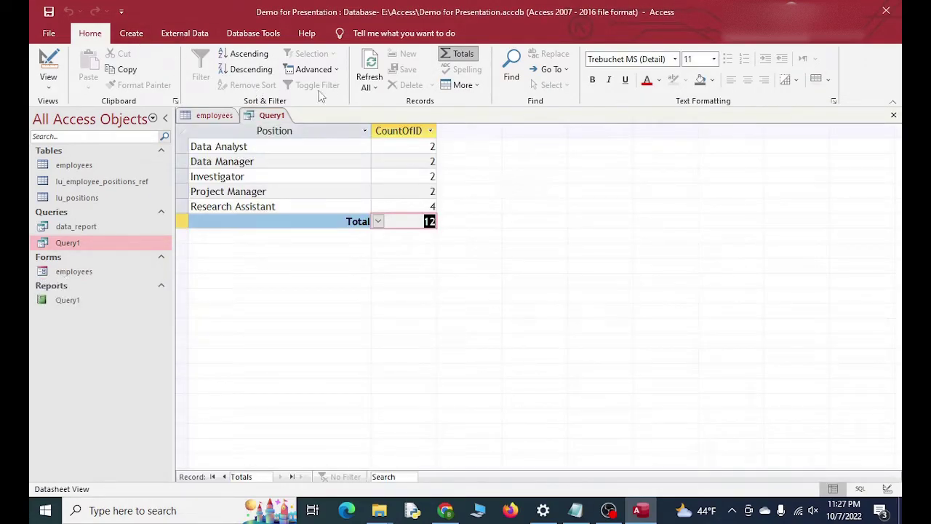
# - Close the Query1 query and create a blank Report1 shown in Design View
pyautogui.rightClick(271, 117)
pyautogui.click(289, 138)
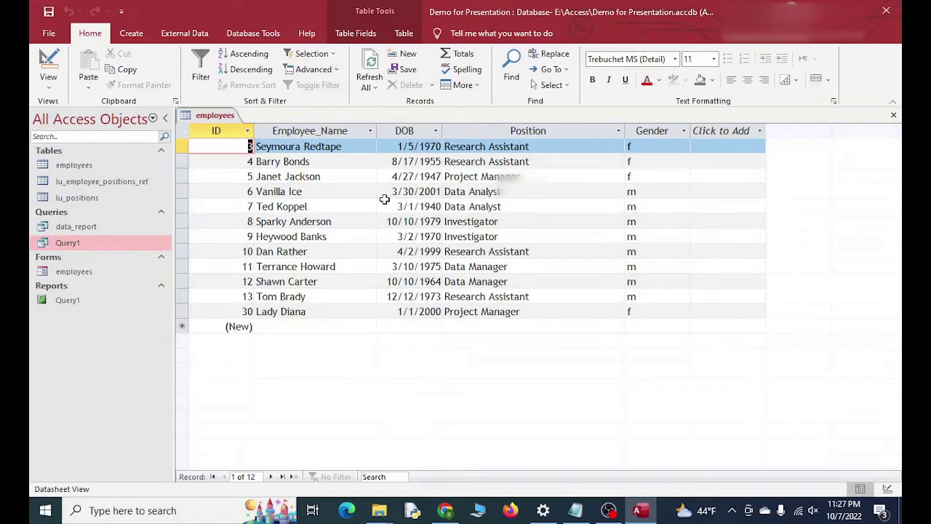
pyautogui.click(133, 39)
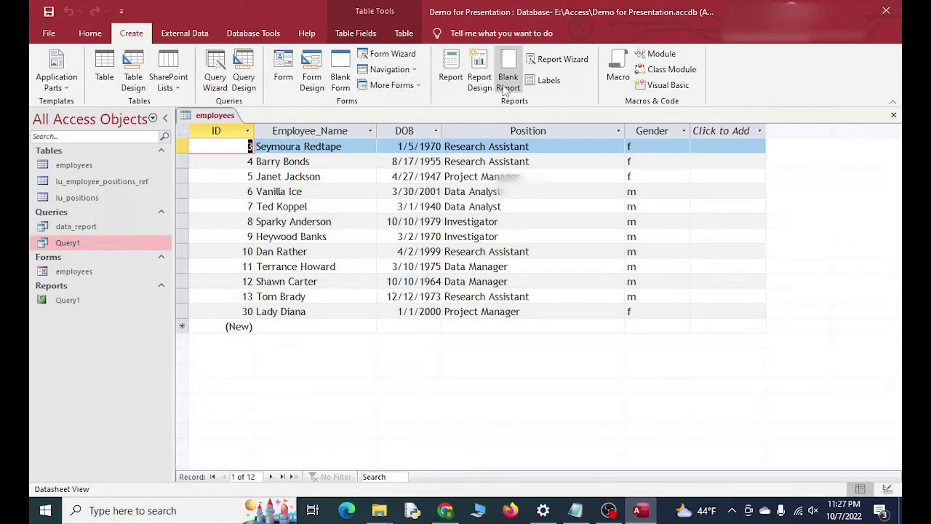
pyautogui.click(504, 83)
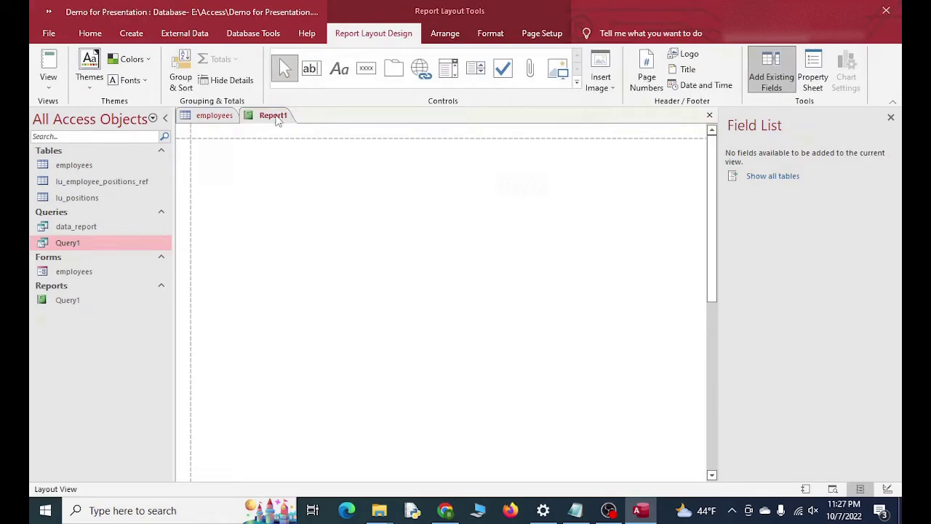
pyautogui.rightClick(277, 122)
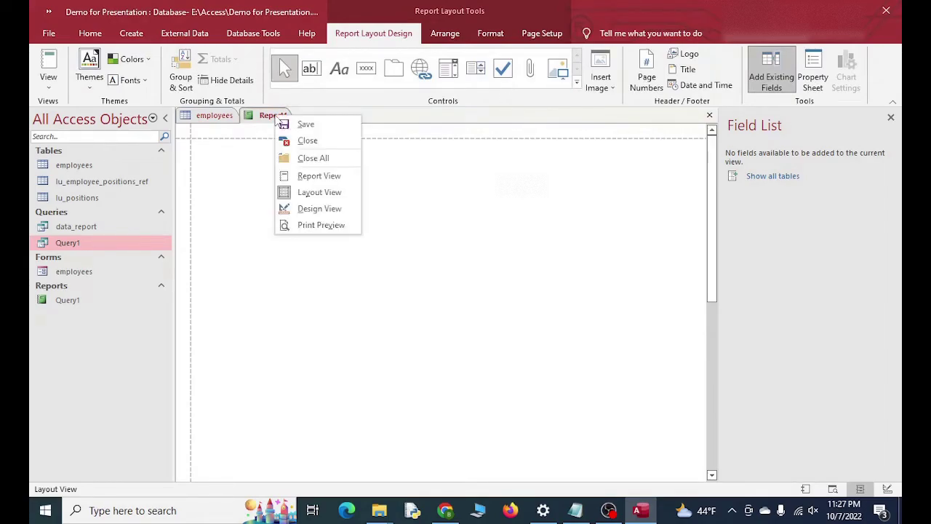
pyautogui.click(332, 210)
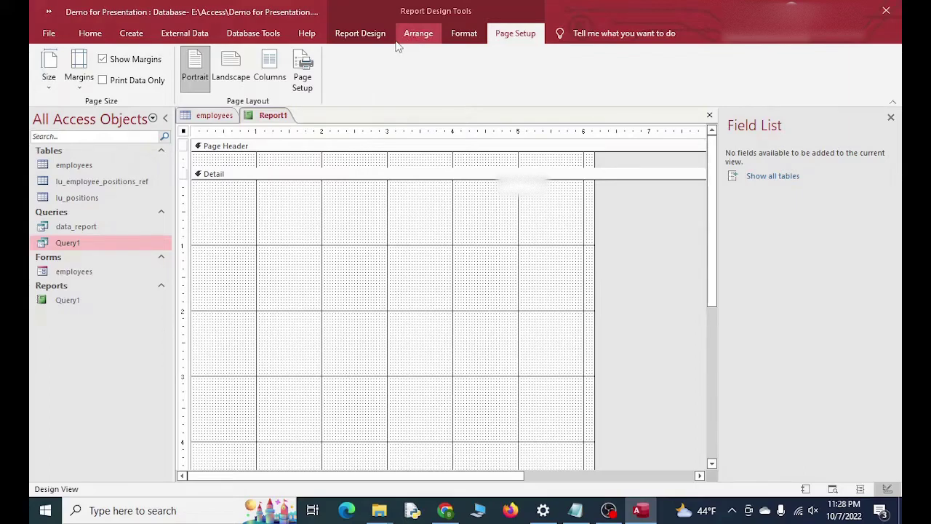
pyautogui.click(377, 33)
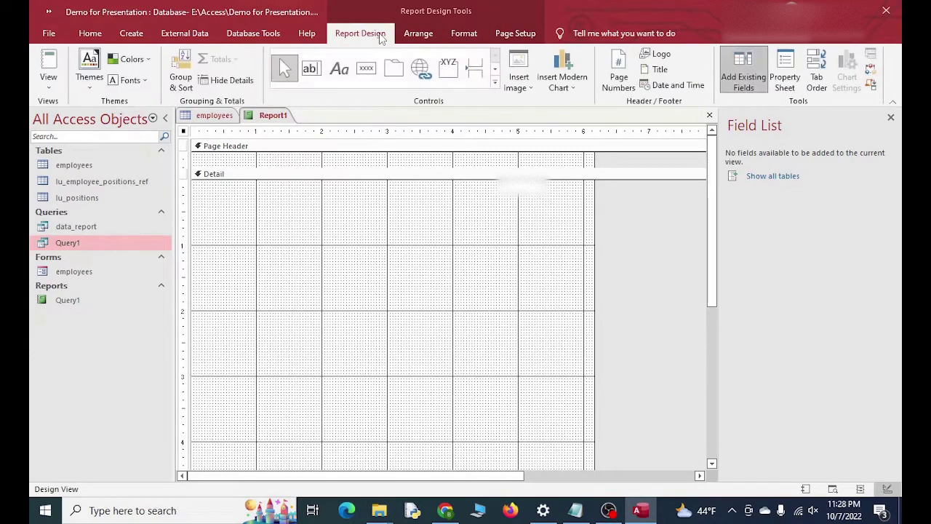
# - Draw an unbound text box in the Detail section and name it ra
pyautogui.click(316, 73)
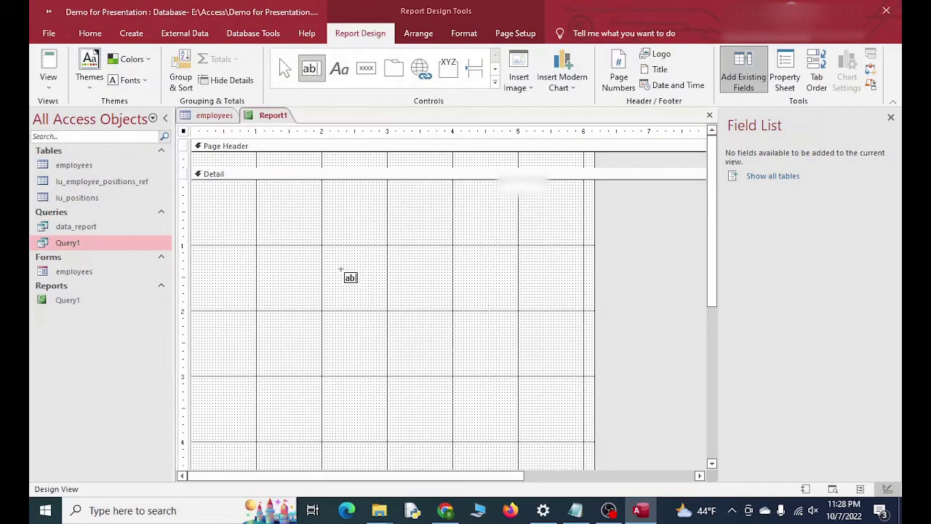
pyautogui.click(338, 267)
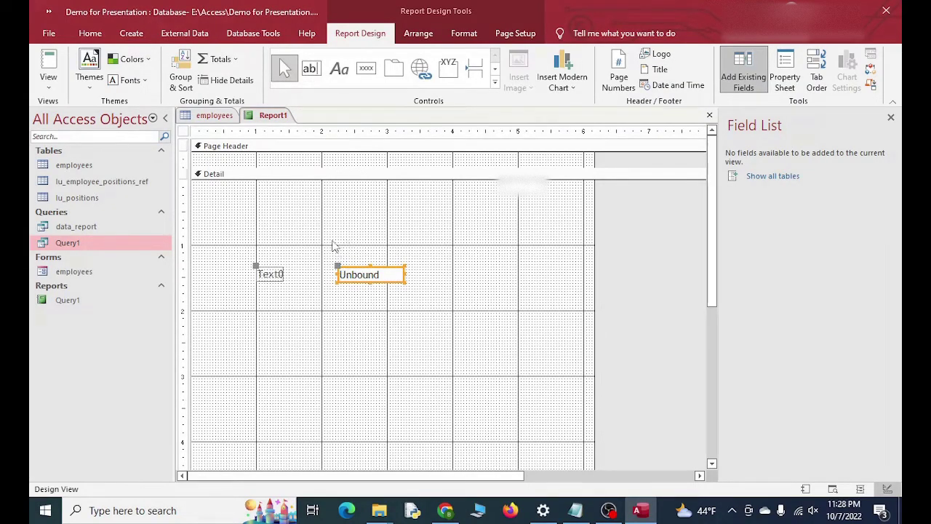
pyautogui.click(449, 285)
pyautogui.rightClick(391, 277)
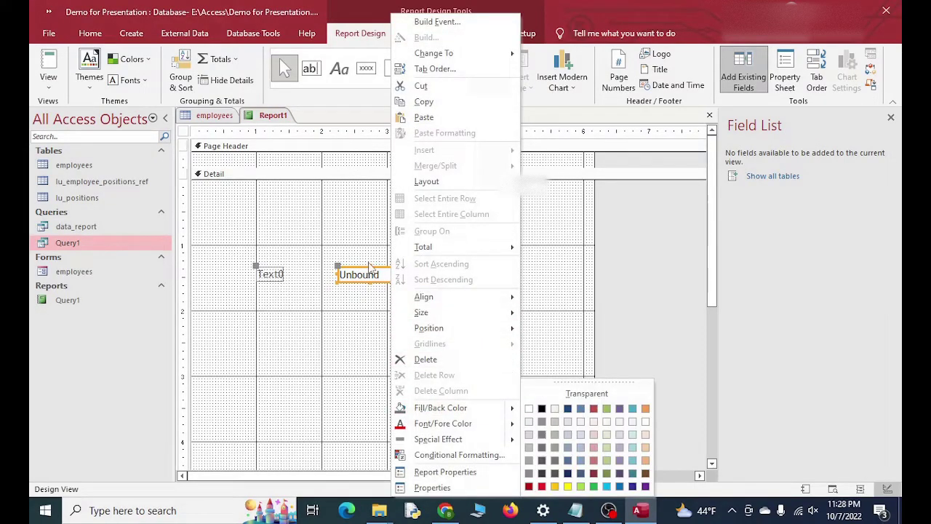
pyautogui.click(480, 490)
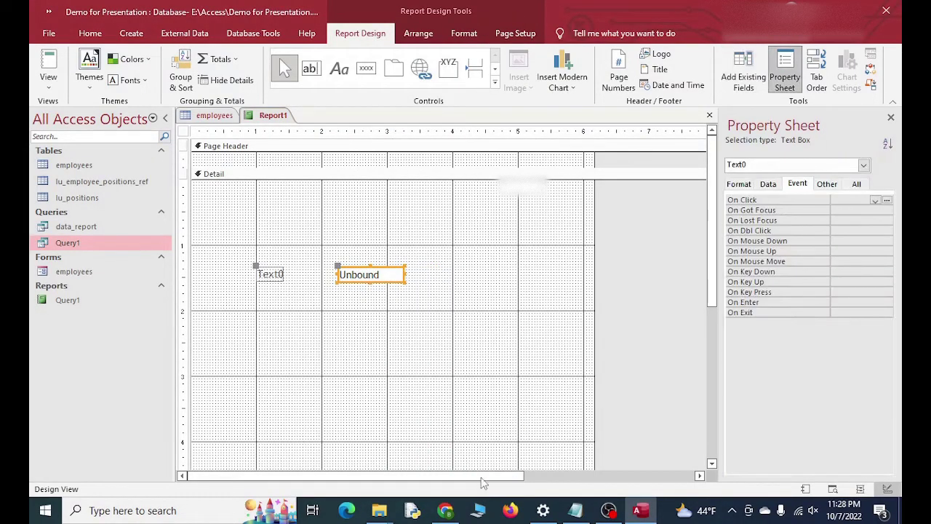
pyautogui.click(835, 186)
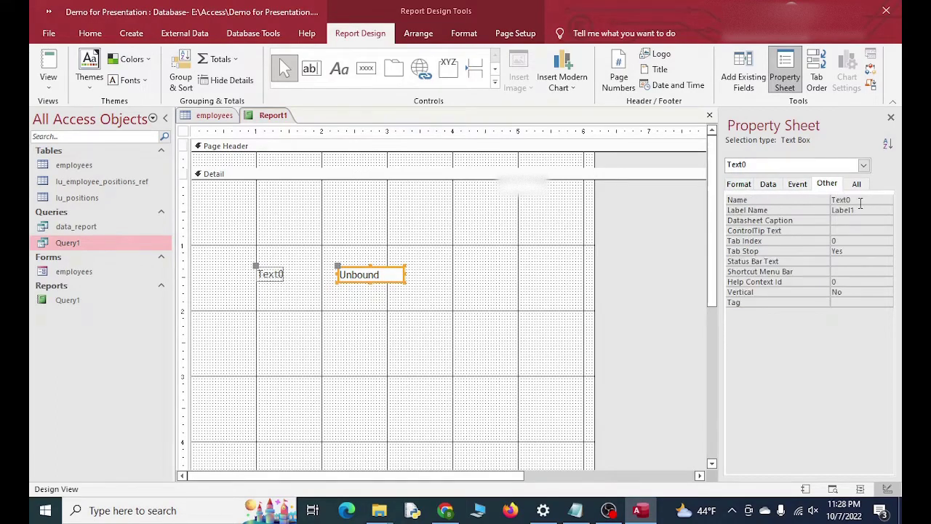
pyautogui.click(841, 199)
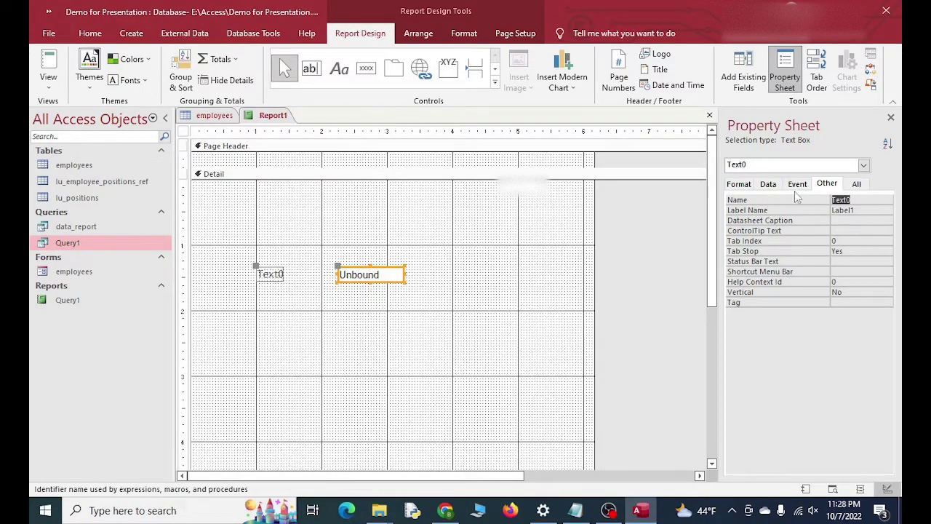
pyautogui.write('ra')
# - Open the builder for the report's On Load event
pyautogui.click(798, 184)
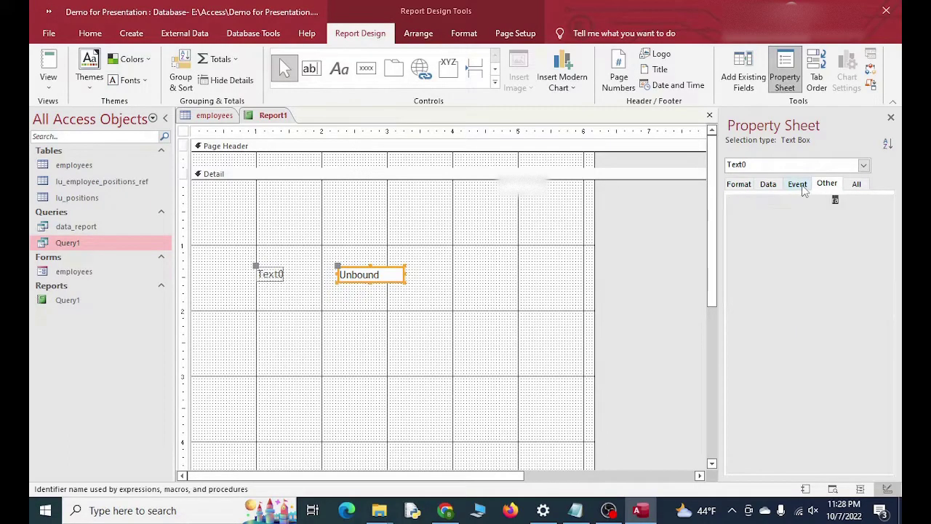
pyautogui.click(800, 166)
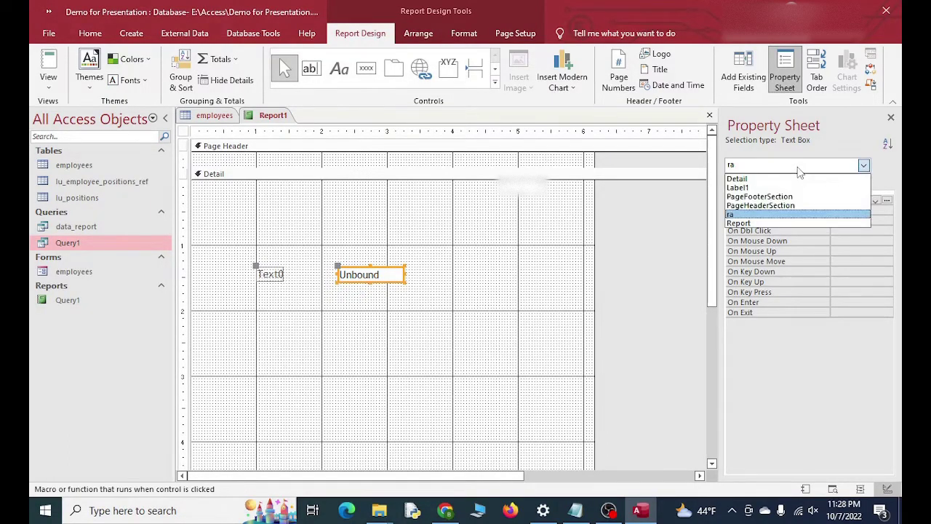
pyautogui.click(780, 222)
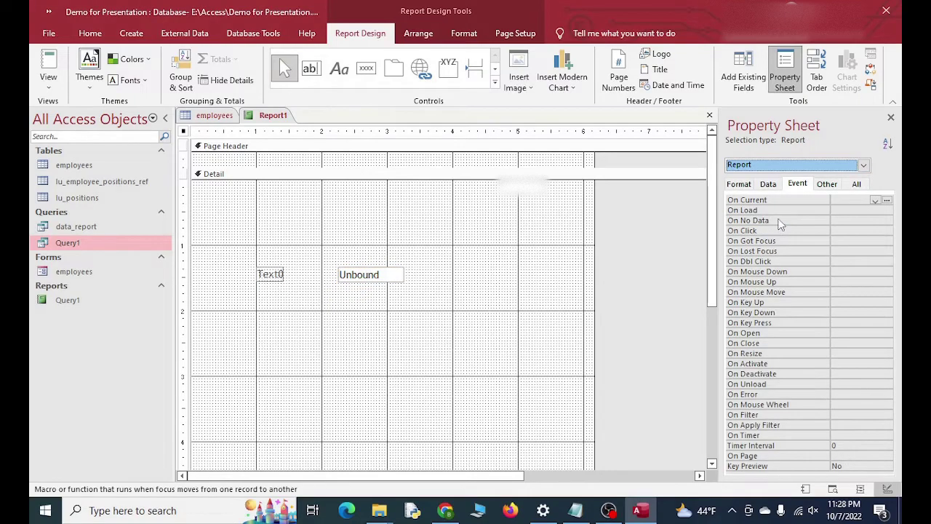
pyautogui.click(845, 210)
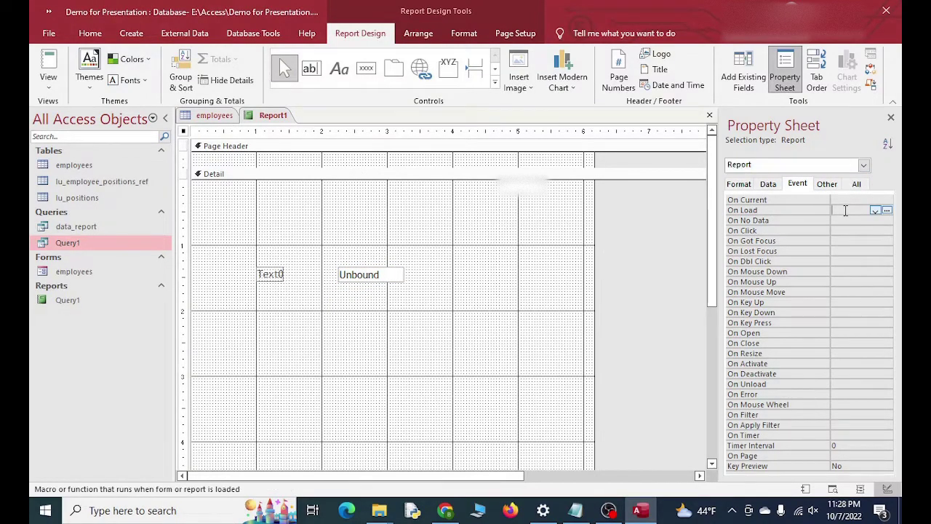
pyautogui.click(887, 210)
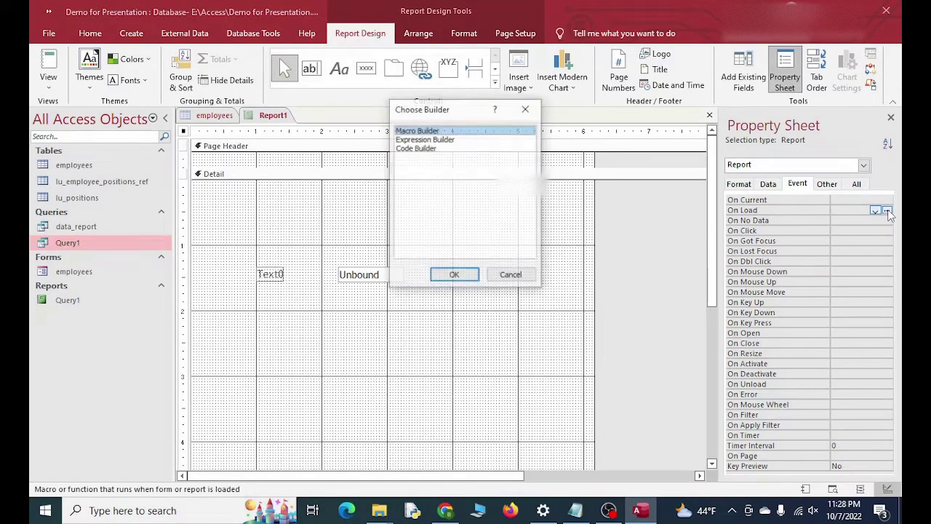
# - Use Code Builder to write me.ra = dcount("id", "employees", "Position = 'Research Assistant'") in Report_Load
pyautogui.doubleClick(418, 149)
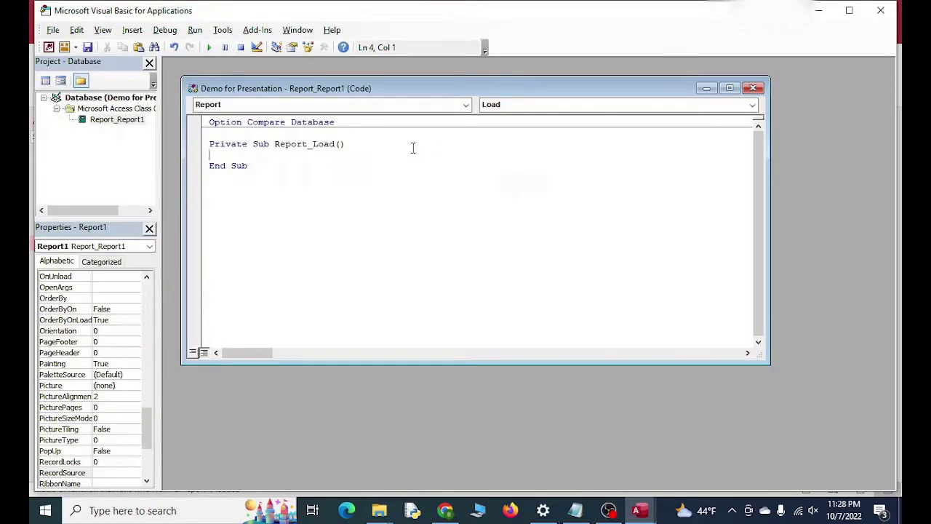
pyautogui.press('Return')
pyautogui.press('Return')
pyautogui.write('me.')
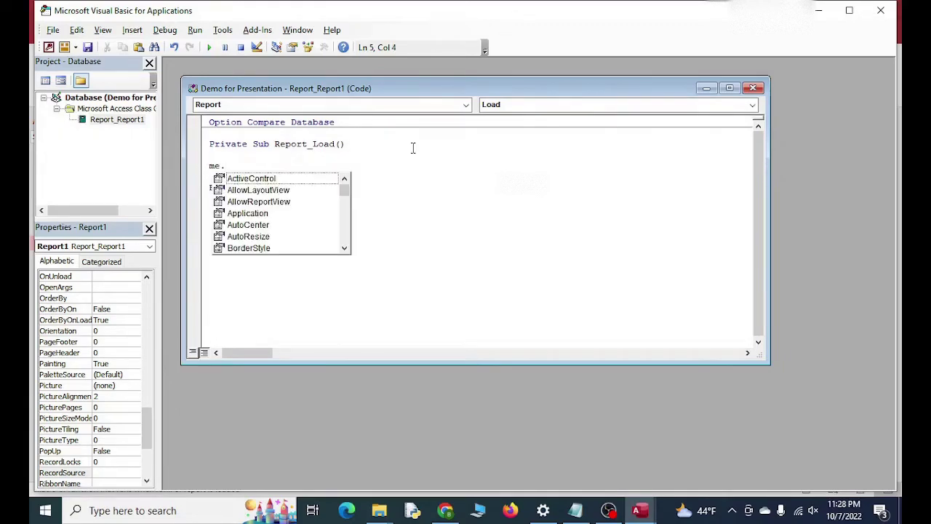
pyautogui.write('ra')
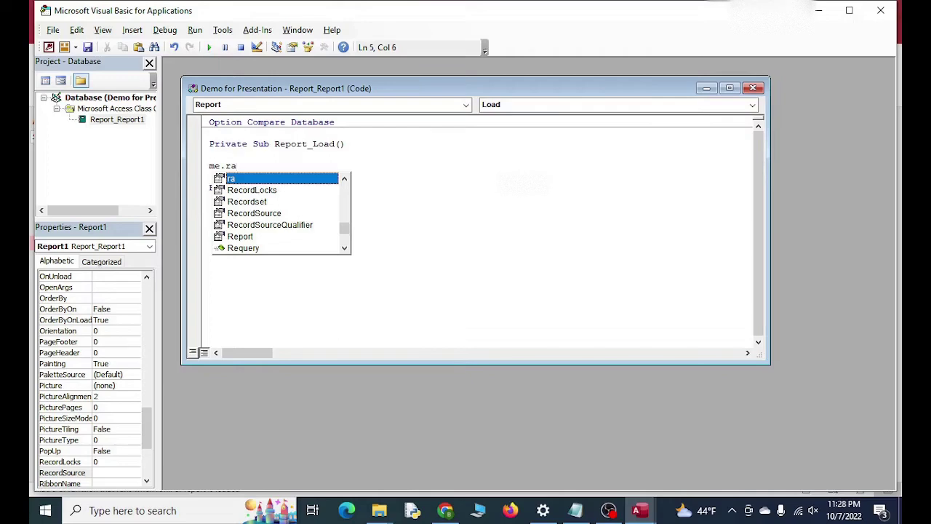
pyautogui.press('Escape')
pyautogui.write('a =')
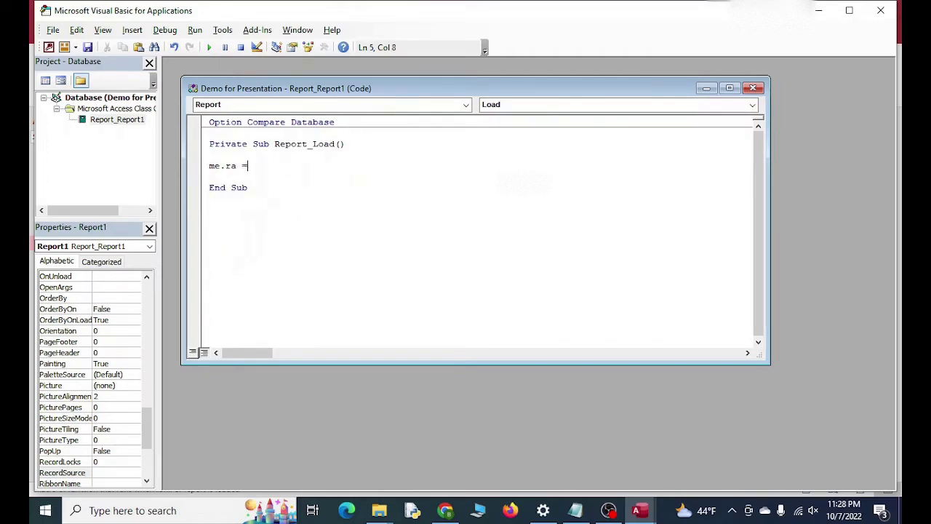
pyautogui.write(' dcount(')
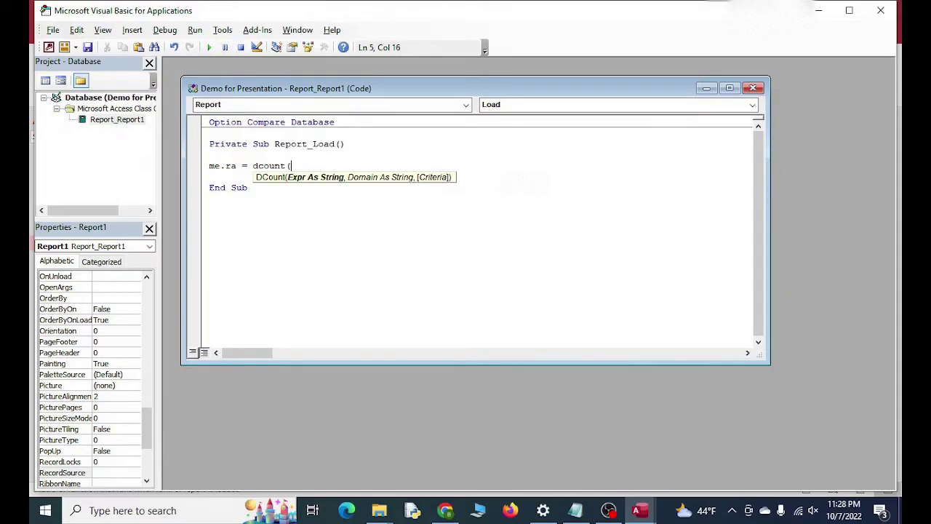
pyautogui.write('"id", "em')
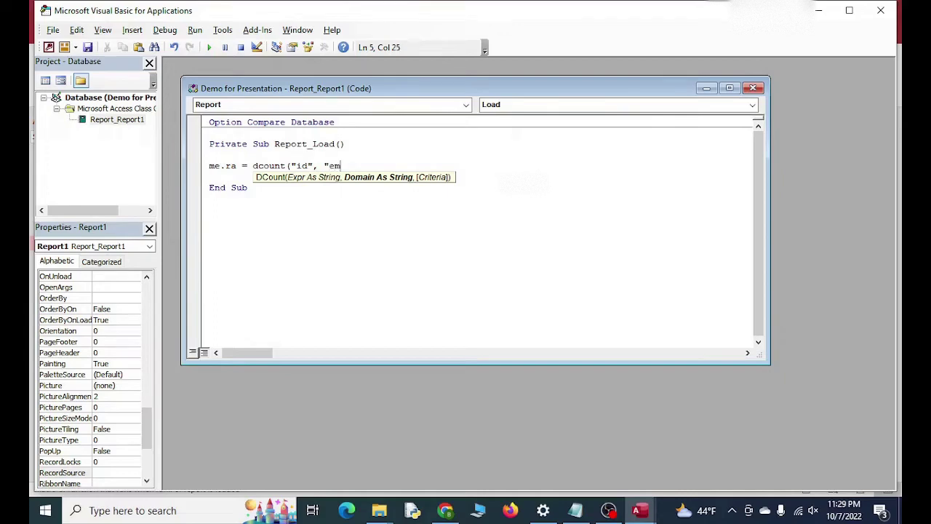
pyautogui.write('ployee')
pyautogui.write('s",')
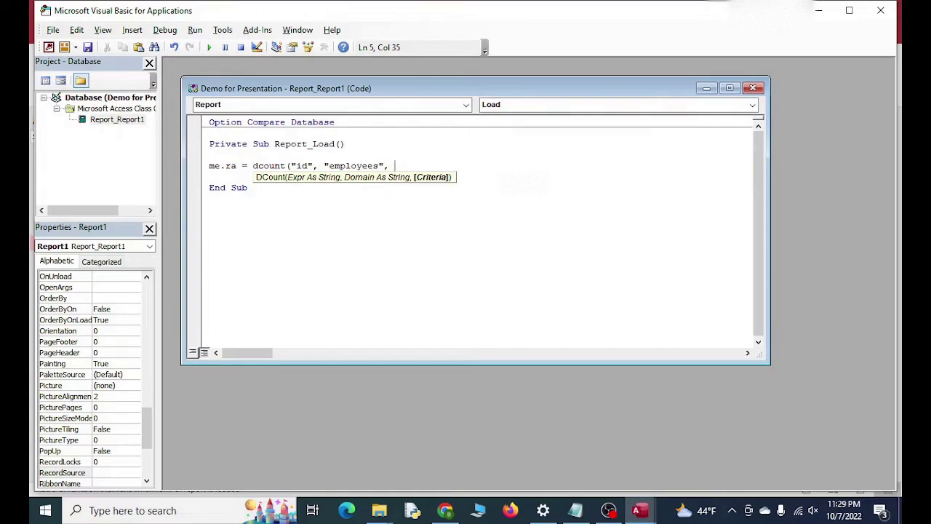
pyautogui.write('"Position')
pyautogui.write("= 'Research A")
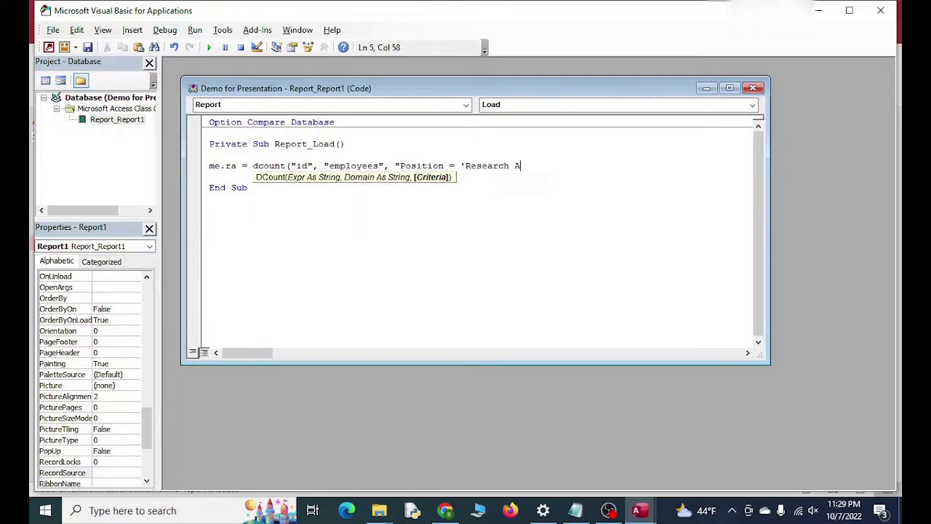
pyautogui.write('ssistant\'"')
pyautogui.hotkey('shift', 'Left')
pyautogui.moveTo(460, 166); pyautogui.dragTo(466, 167)
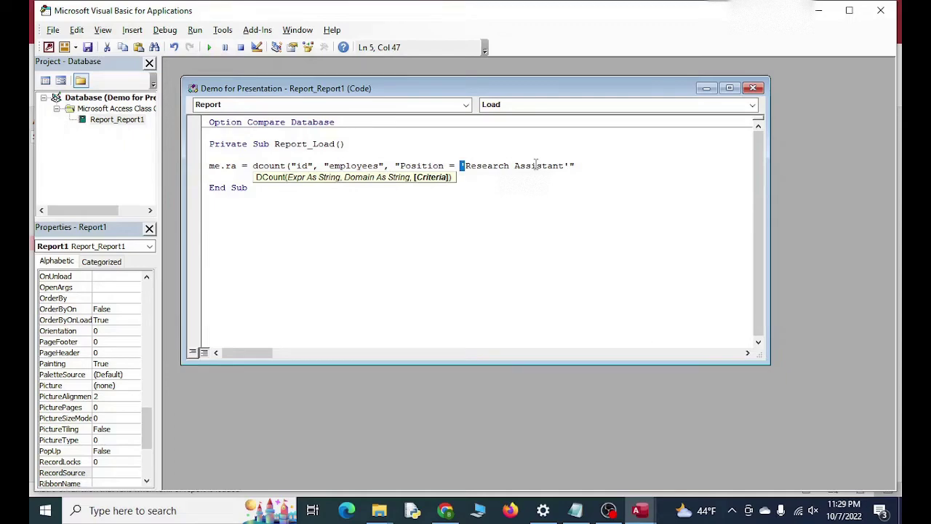
pyautogui.click(593, 165)
# - Back in Report1, change the text box label to '# of Research Assistants'
pyautogui.click(879, 12)
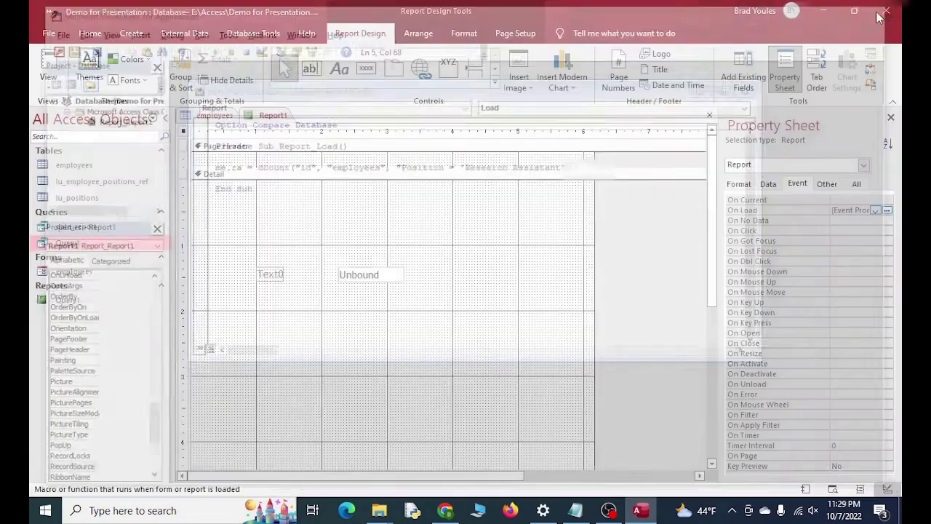
pyautogui.click(284, 274)
pyautogui.doubleClick(281, 273)
pyautogui.write('#')
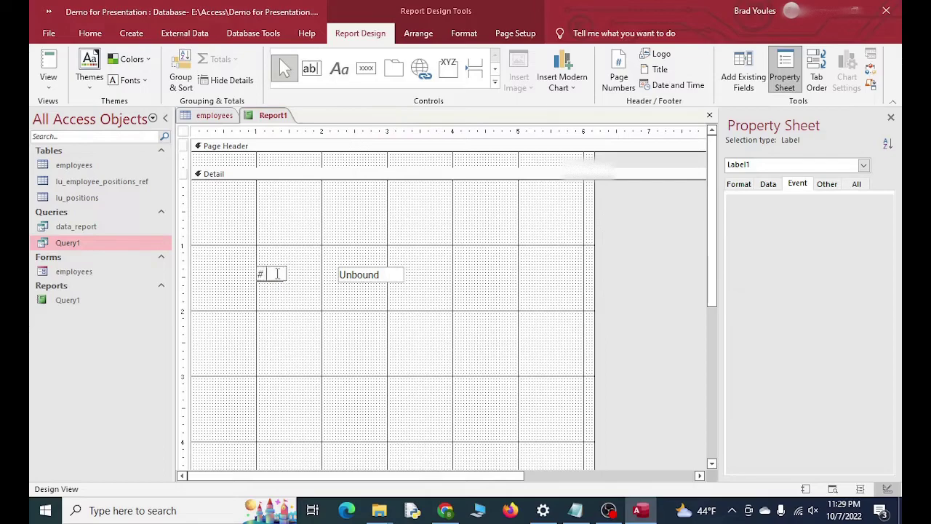
pyautogui.write(' of Resra')
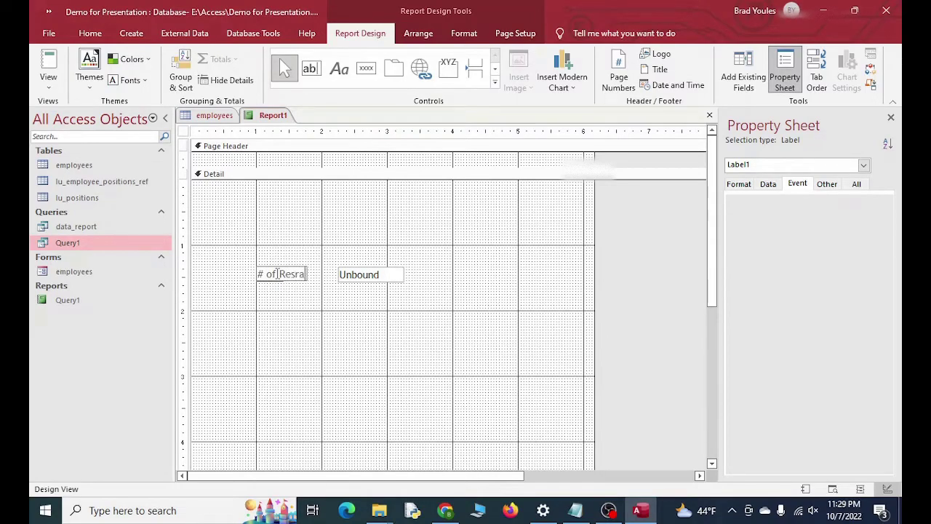
pyautogui.press('BackSpace')
pyautogui.press('BackSpace')
pyautogui.write('earch As')
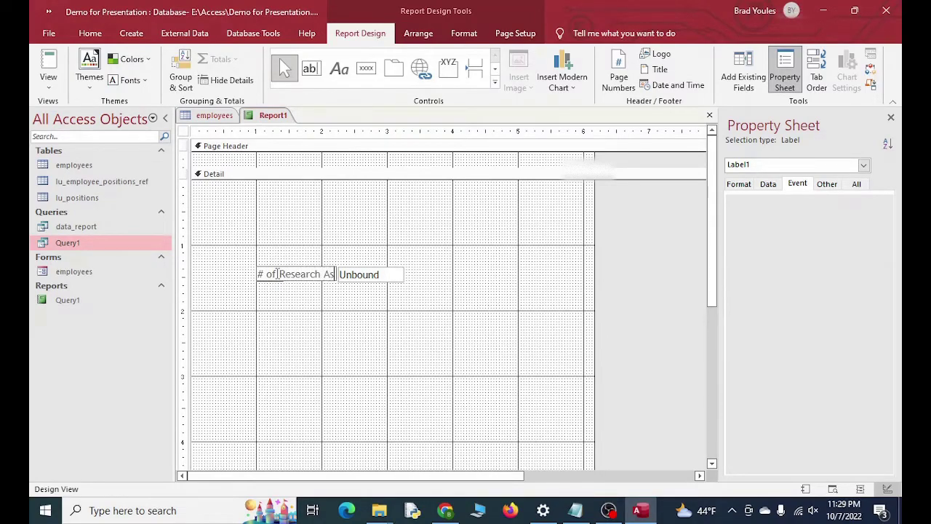
pyautogui.write('sistants')
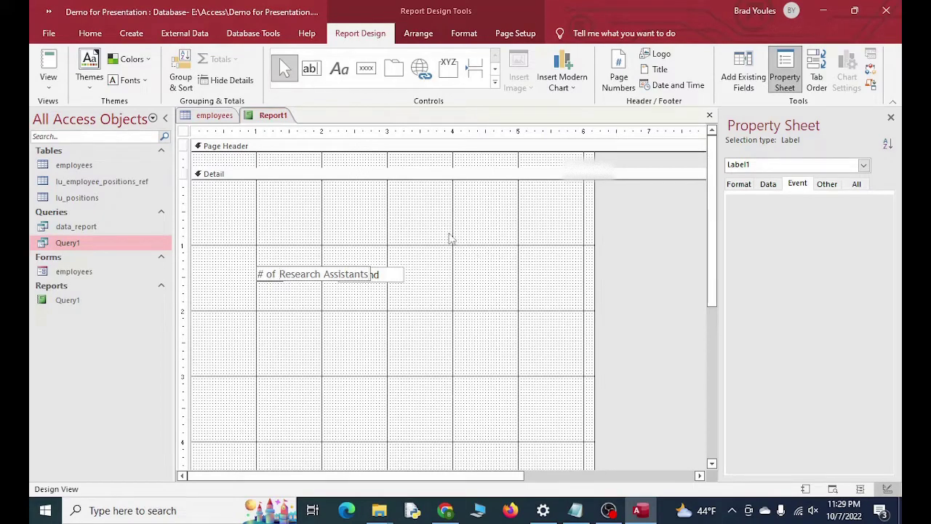
pyautogui.click(410, 275)
# - Move the unbound ra box right beside the label
pyautogui.click(393, 273)
pyautogui.moveTo(339, 266); pyautogui.dragTo(374, 267)
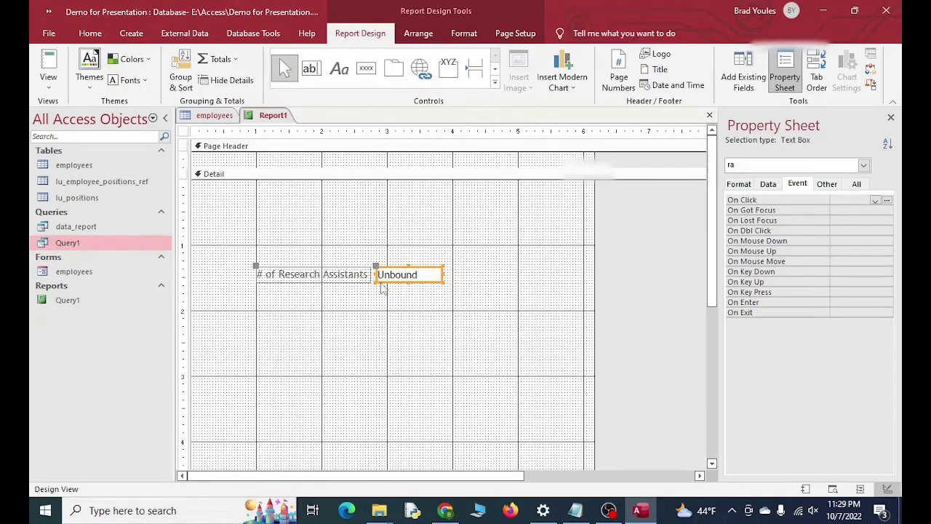
pyautogui.click(390, 318)
# - Run the report, dismiss the compile error, and close the VBA editor, stopping the debugger
pyautogui.click(57, 64)
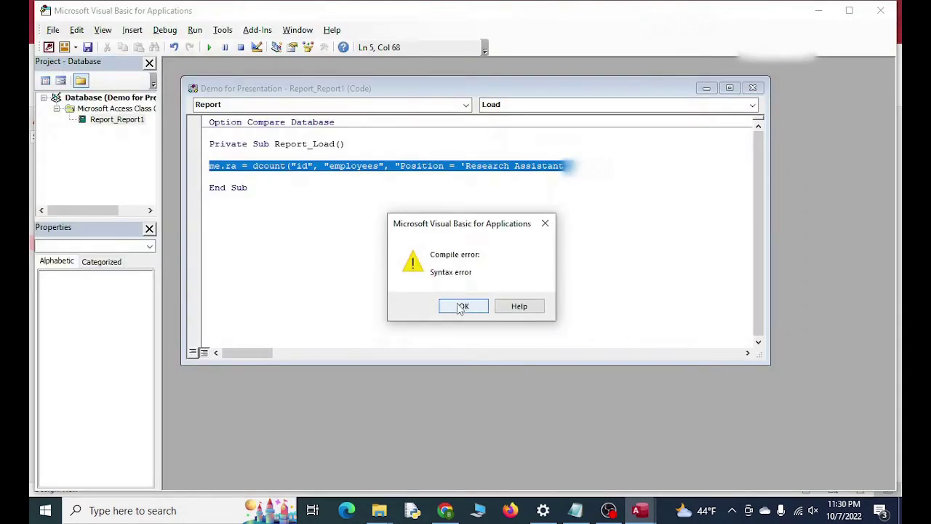
pyautogui.click(462, 307)
pyautogui.click(575, 166)
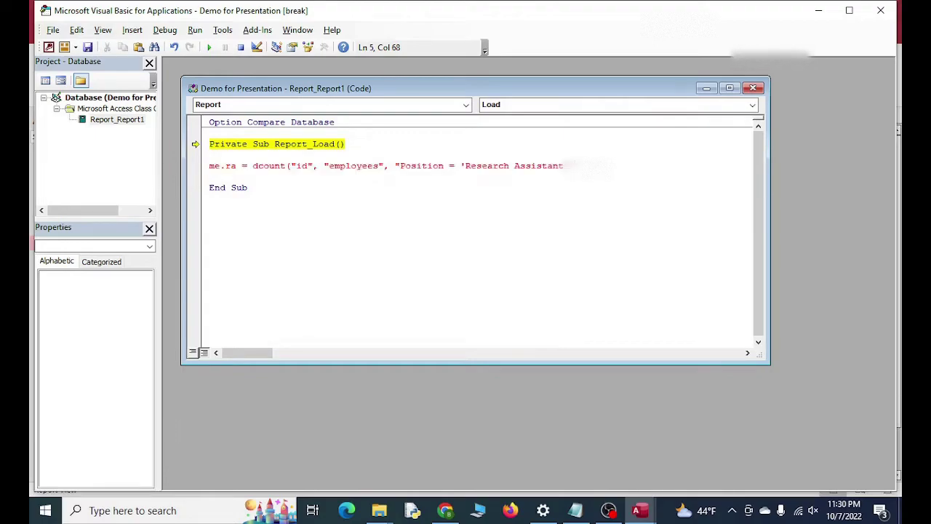
pyautogui.click(881, 10)
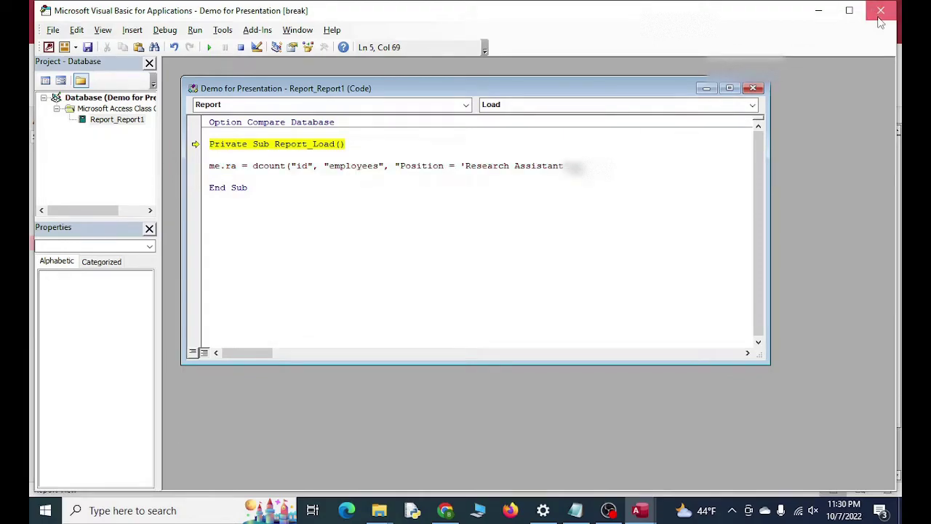
pyautogui.click(413, 306)
# - Switch Report1 to Design View and back to Report View to show the count of 4
pyautogui.rightClick(360, 194)
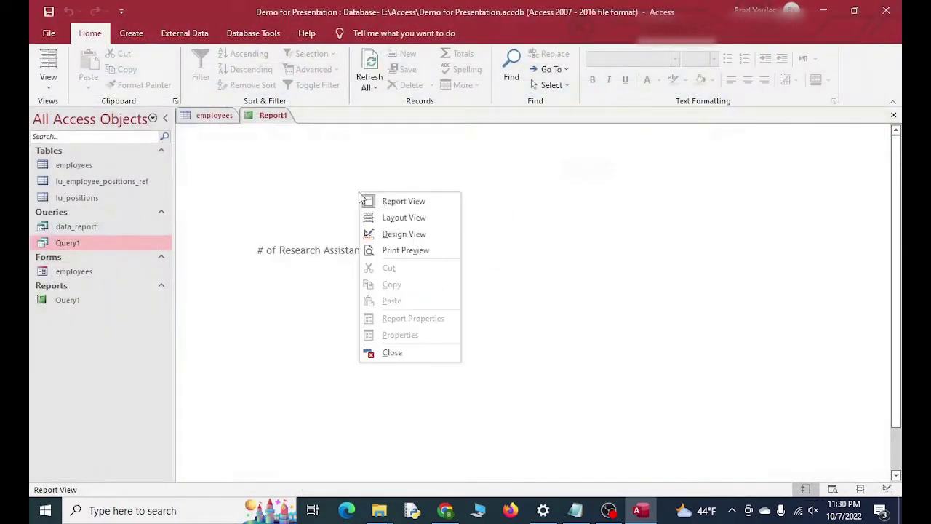
pyautogui.click(411, 234)
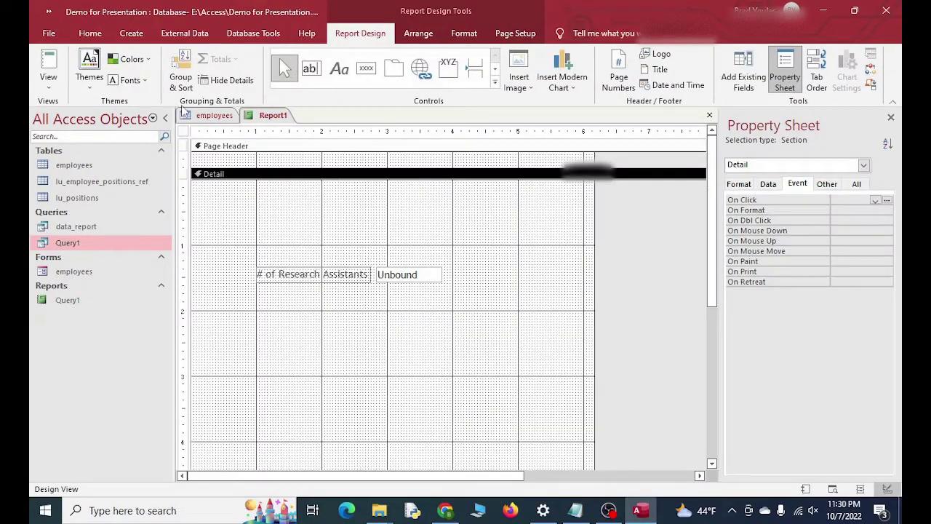
pyautogui.click(58, 64)
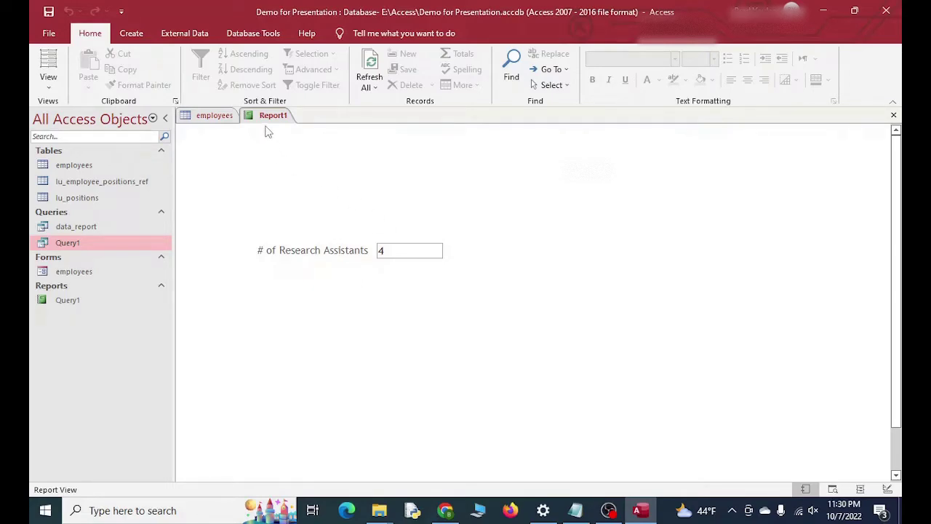
# - Open the employees table to compare its Research Assistant records, then return to Report1
pyautogui.click(95, 154)
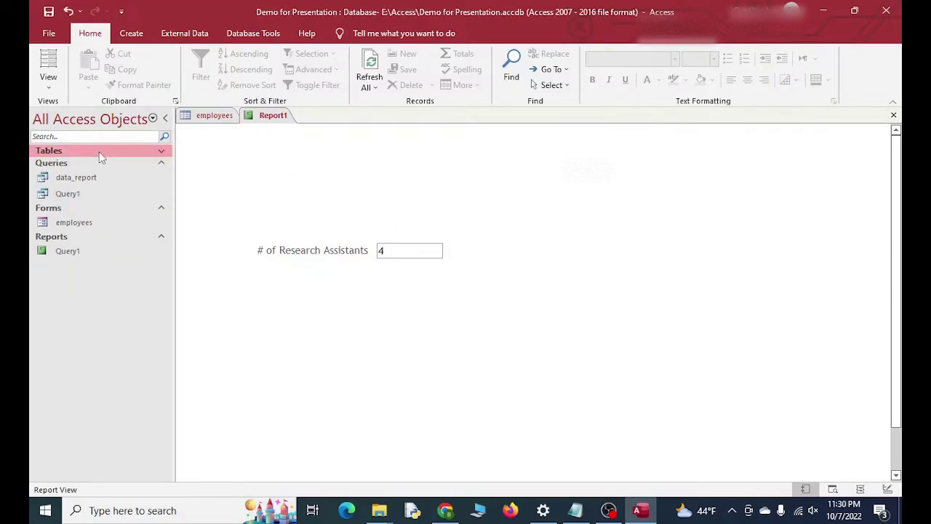
pyautogui.click(99, 152)
pyautogui.doubleClick(94, 165)
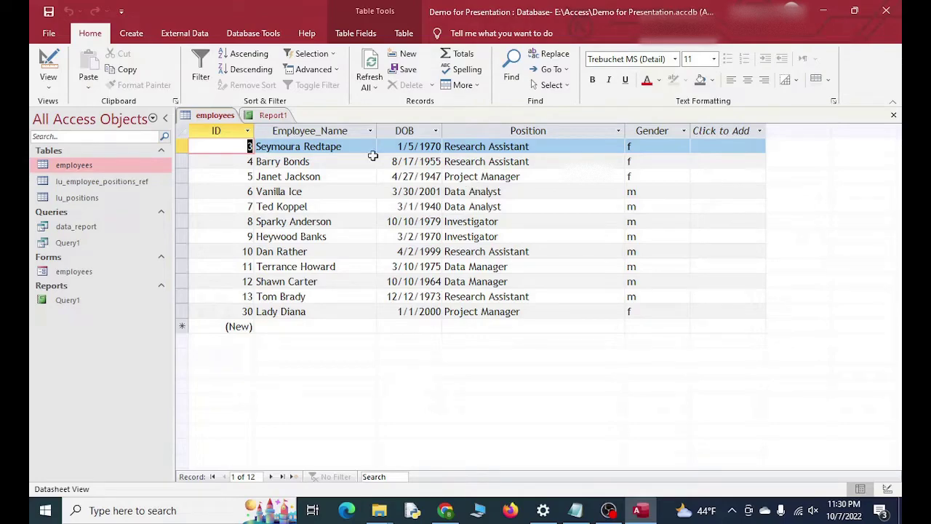
pyautogui.click(268, 116)
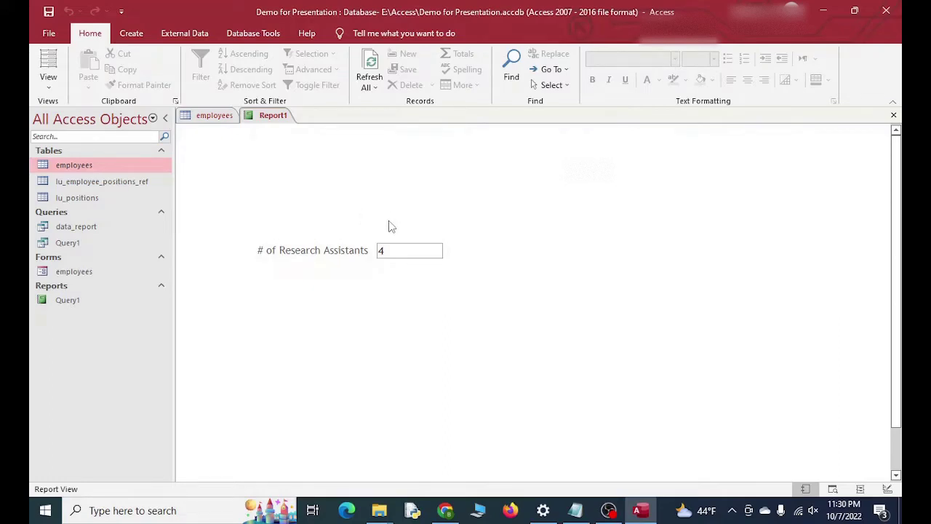
# - Put Report1 back in Design View and select Report in the Property Sheet dropdown
pyautogui.rightClick(272, 116)
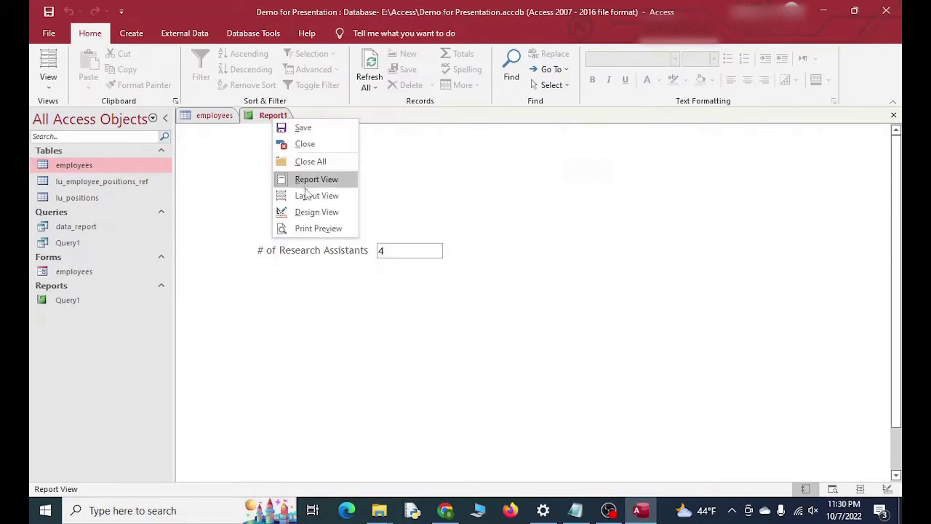
pyautogui.click(314, 212)
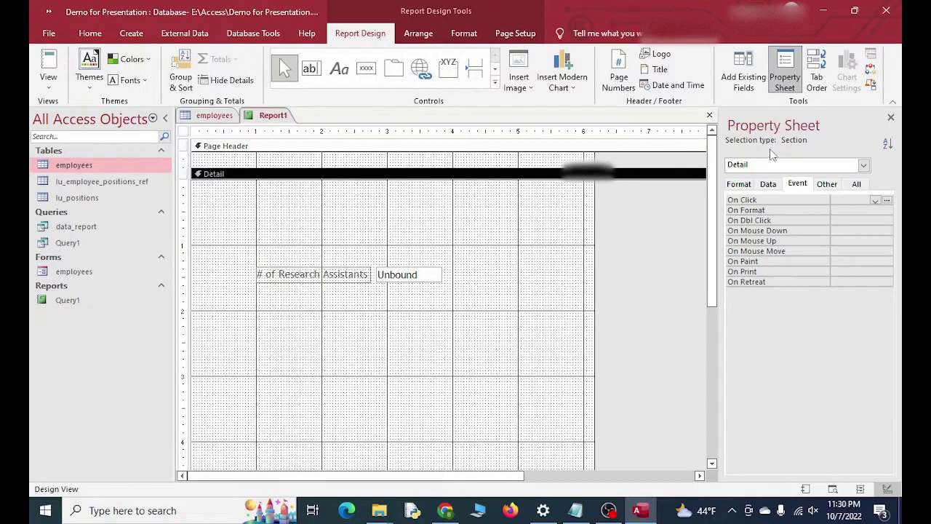
pyautogui.click(864, 165)
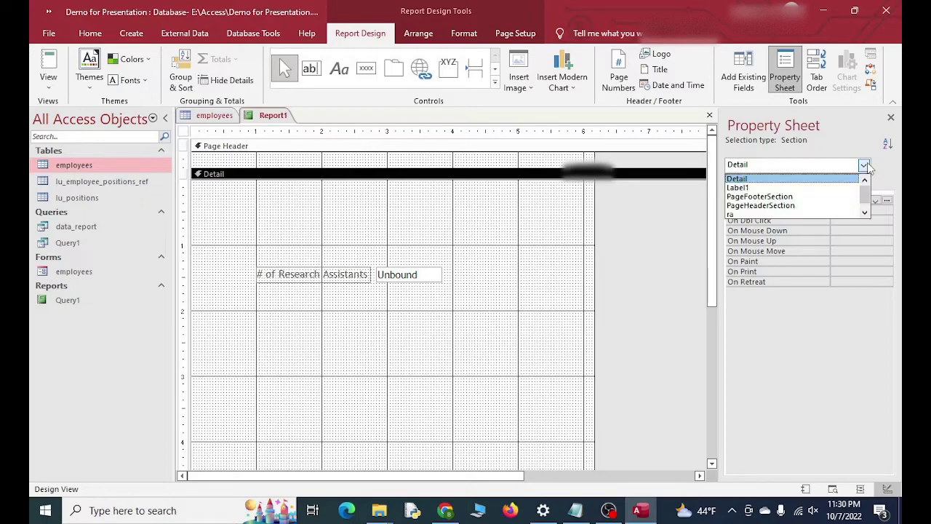
pyautogui.click(866, 211)
pyautogui.click(812, 216)
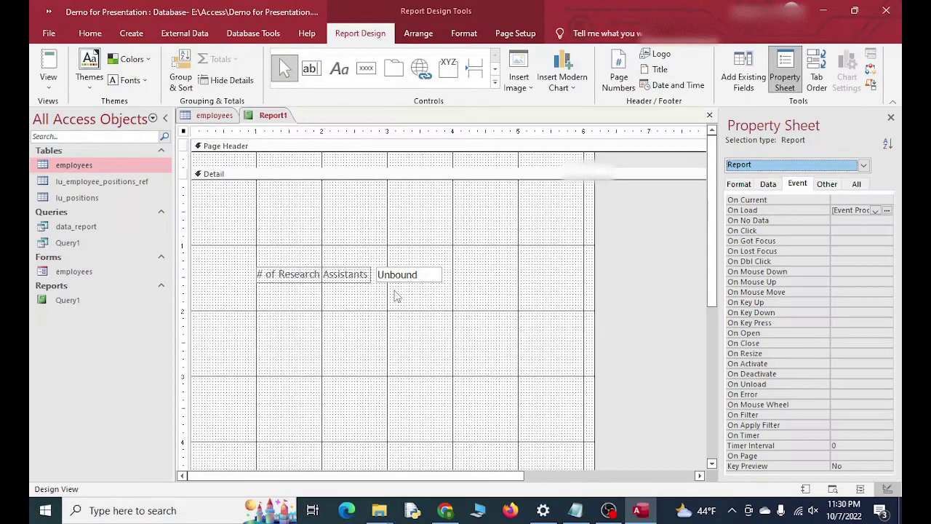
# - Open the On Load code, highlight Me.ra and ra in the DCount line, then close VBA
pyautogui.click(887, 210)
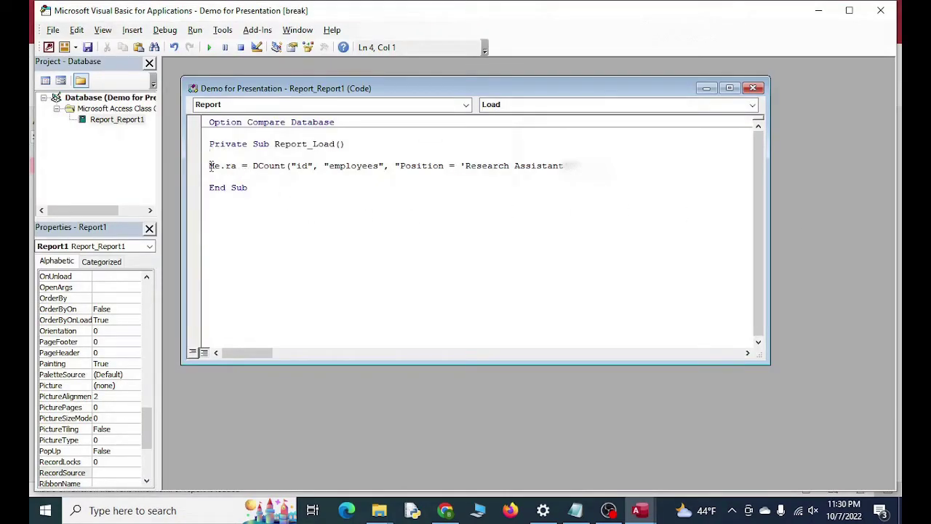
pyautogui.moveTo(209, 166); pyautogui.dragTo(239, 166)
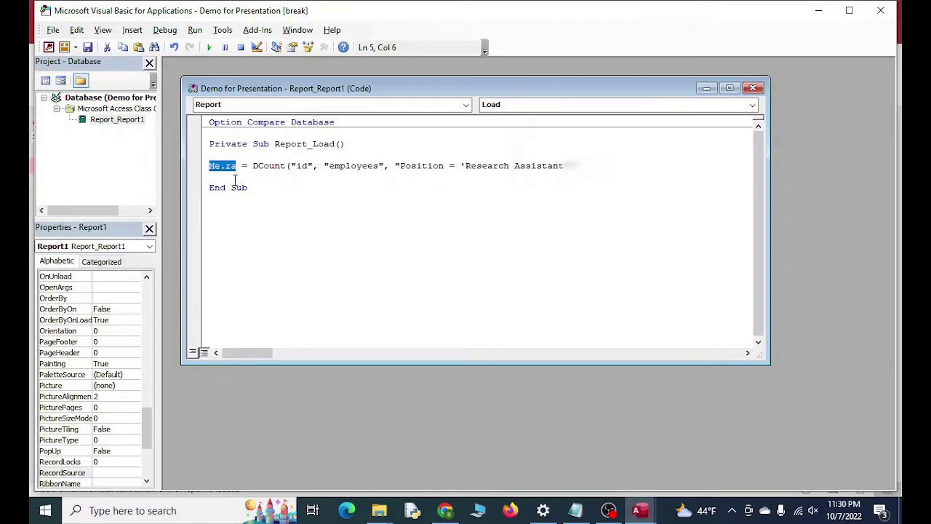
pyautogui.click(235, 178)
pyautogui.moveTo(239, 165); pyautogui.dragTo(226, 165)
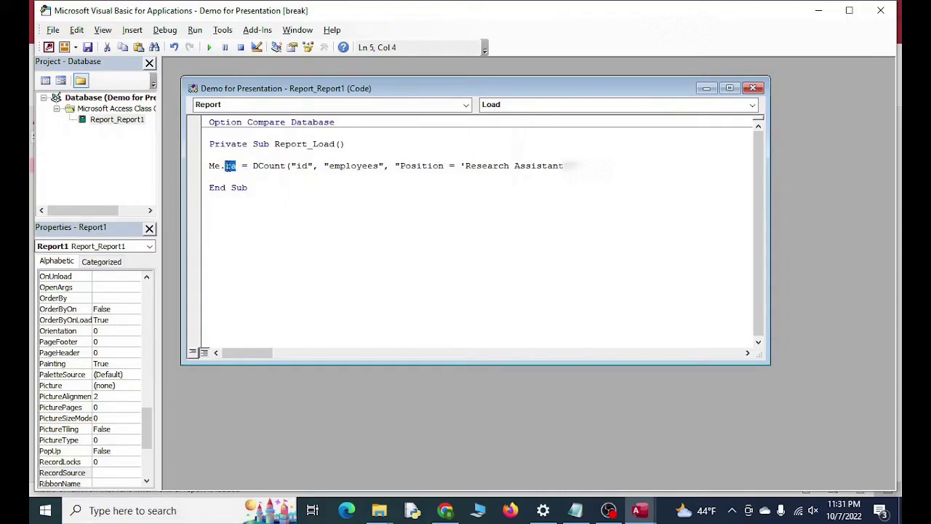
pyautogui.click(881, 15)
pyautogui.rightClick(281, 118)
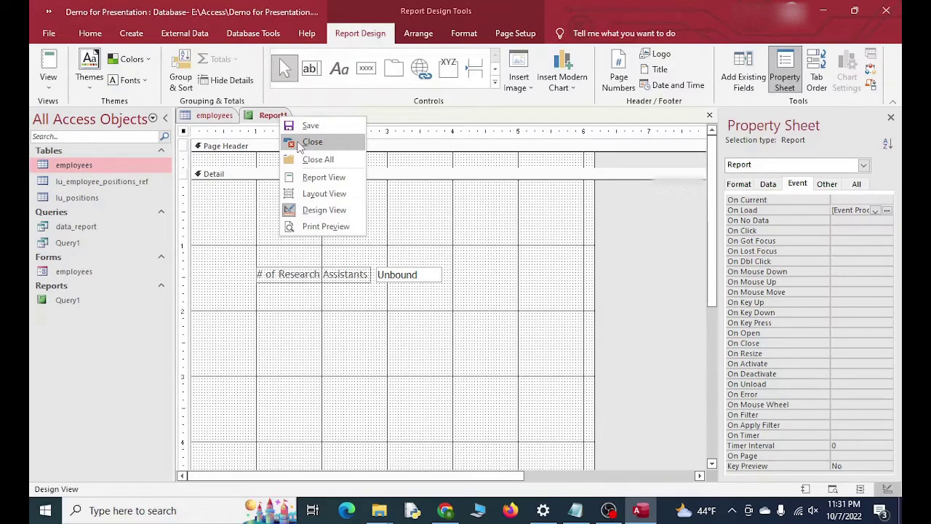
# - Close the report, saving its design changes under the name Report1
pyautogui.click(299, 146)
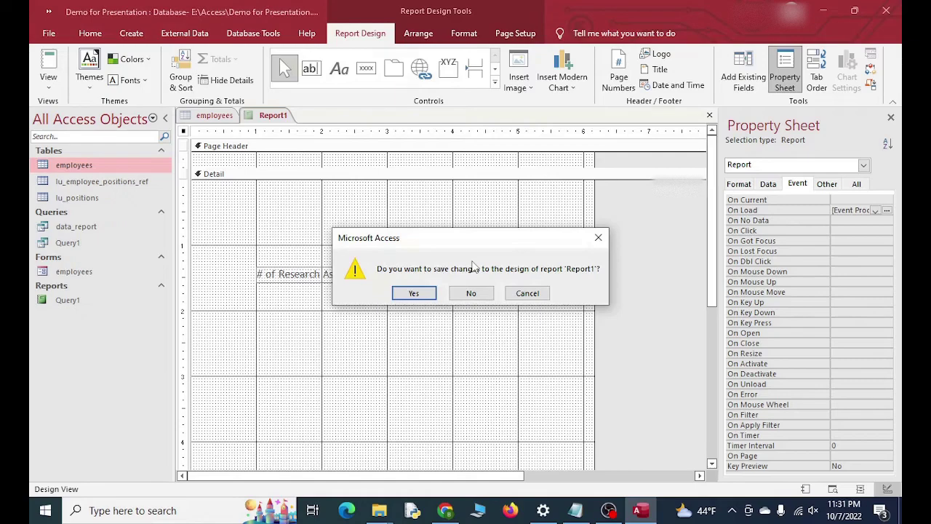
pyautogui.click(425, 301)
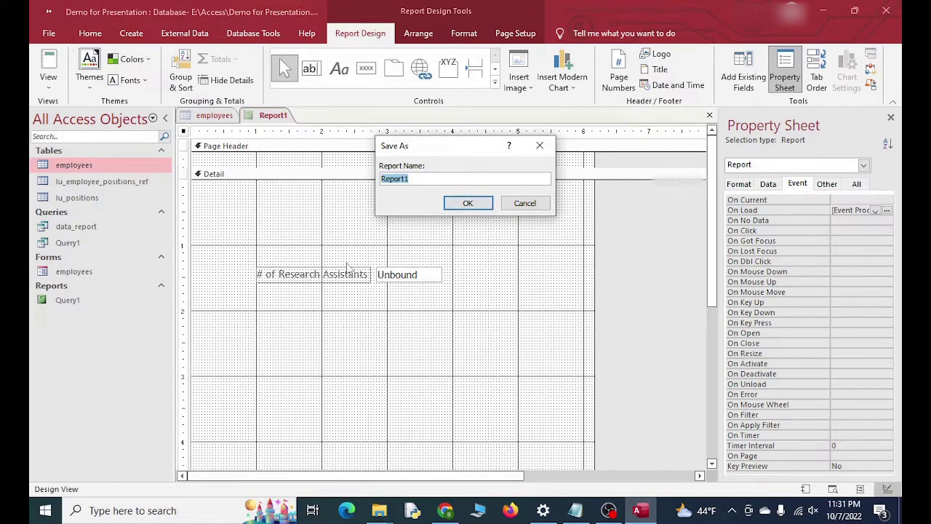
pyautogui.click(466, 203)
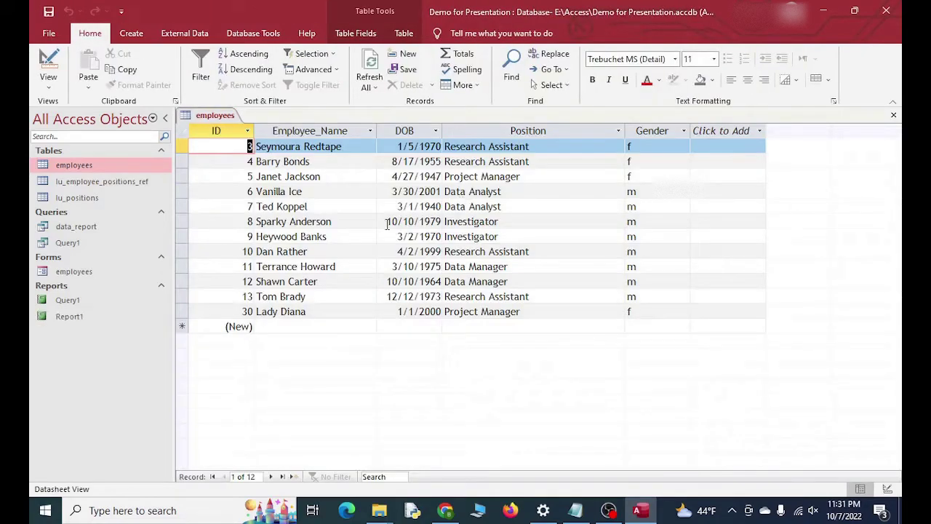
# - Minimize Access and open the demo Excel workbook from the Access folder in File Explorer
pyautogui.click(825, 10)
pyautogui.moveTo(379, 512)
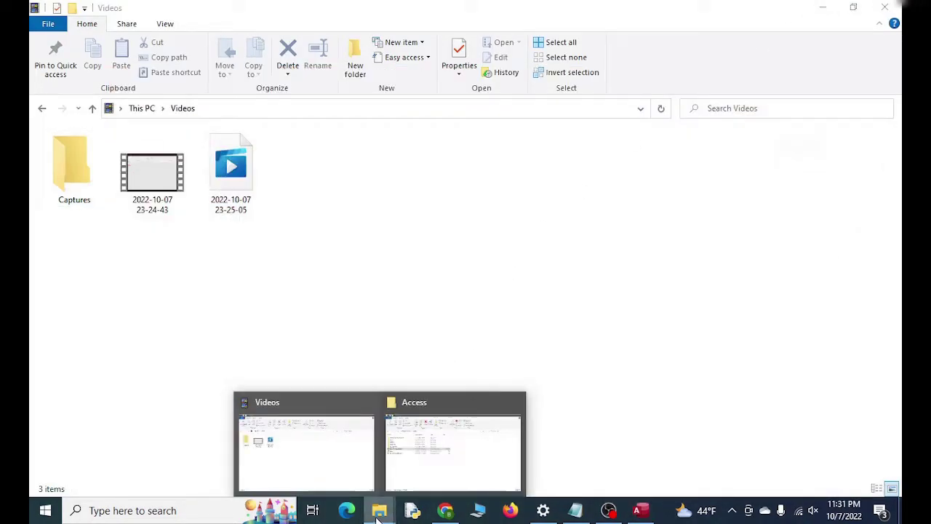
pyautogui.click(459, 456)
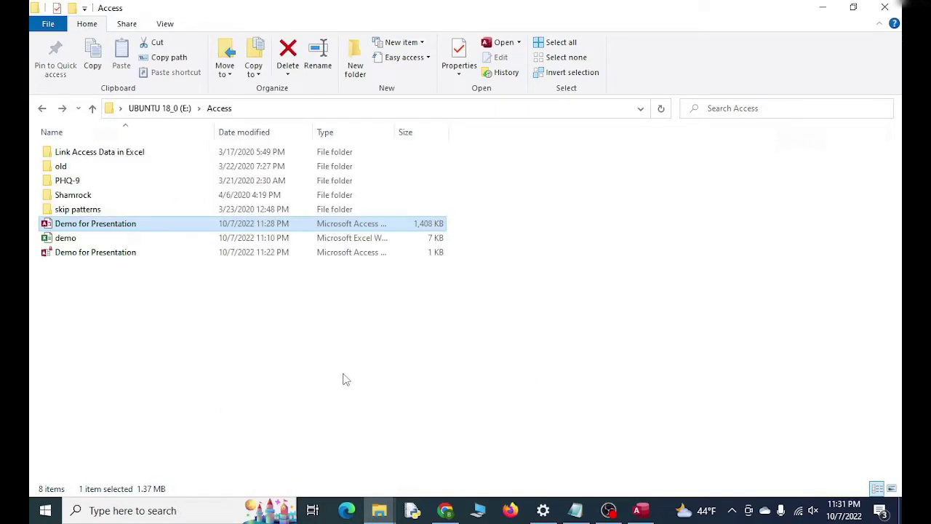
pyautogui.click(94, 243)
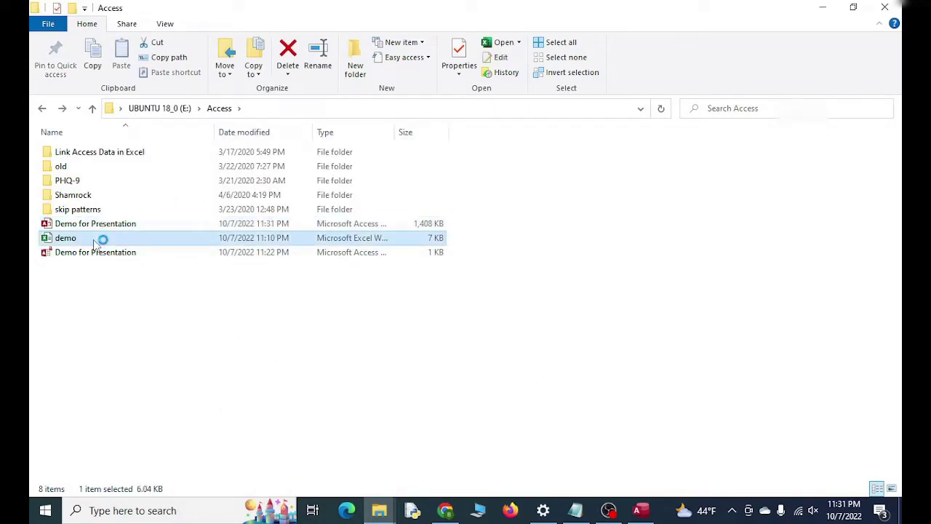
pyautogui.doubleClick(93, 243)
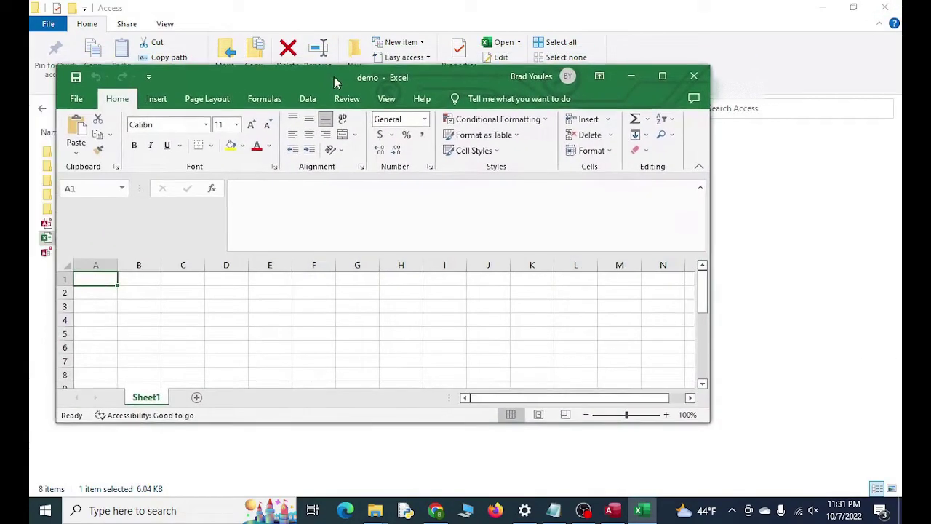
# - Maximize Excel and start a Get Data import from a Microsoft Access database
pyautogui.click(664, 76)
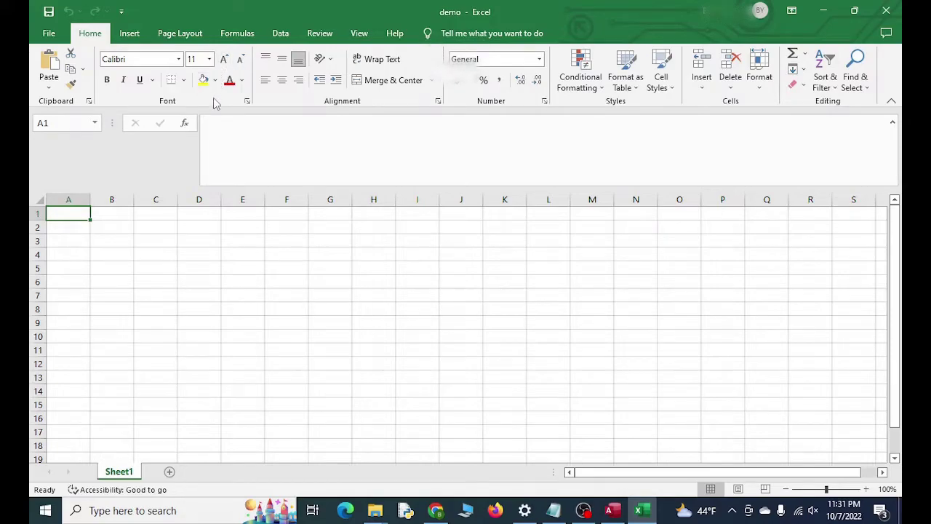
pyautogui.click(282, 36)
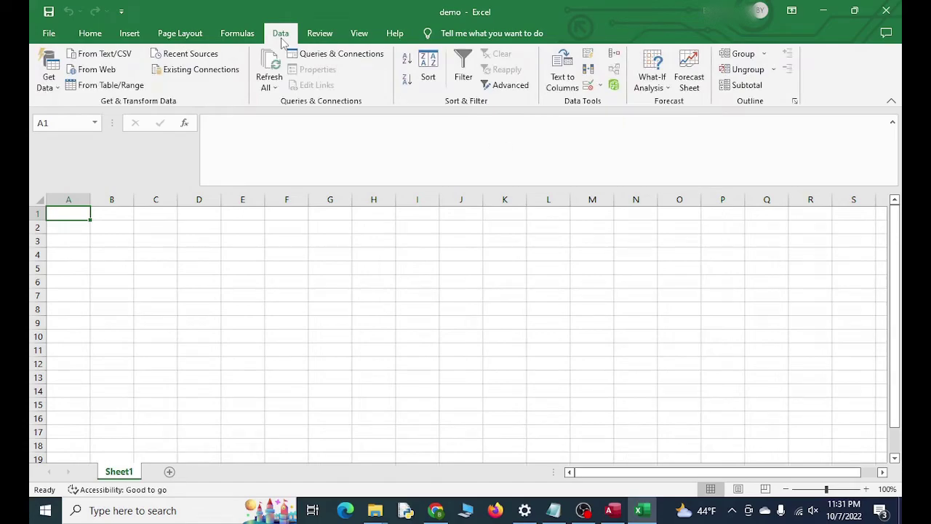
pyautogui.click(54, 85)
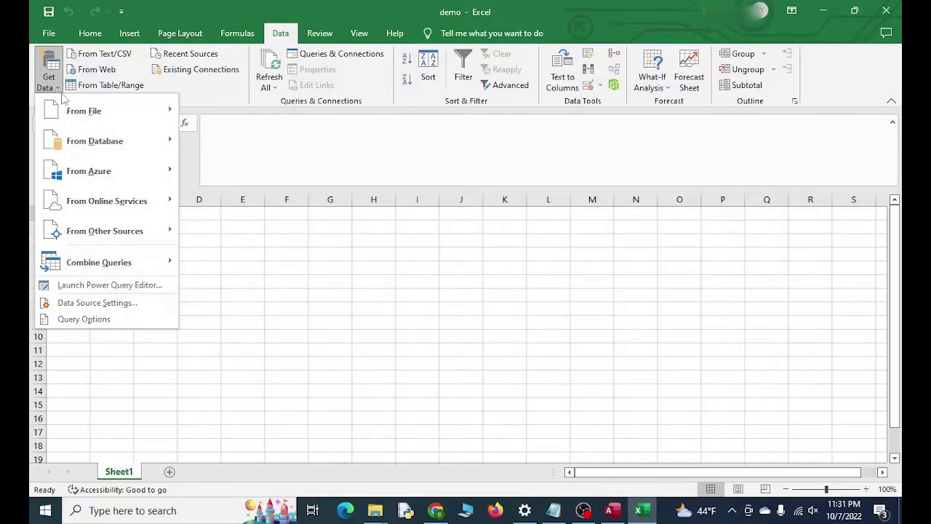
pyautogui.moveTo(104, 145)
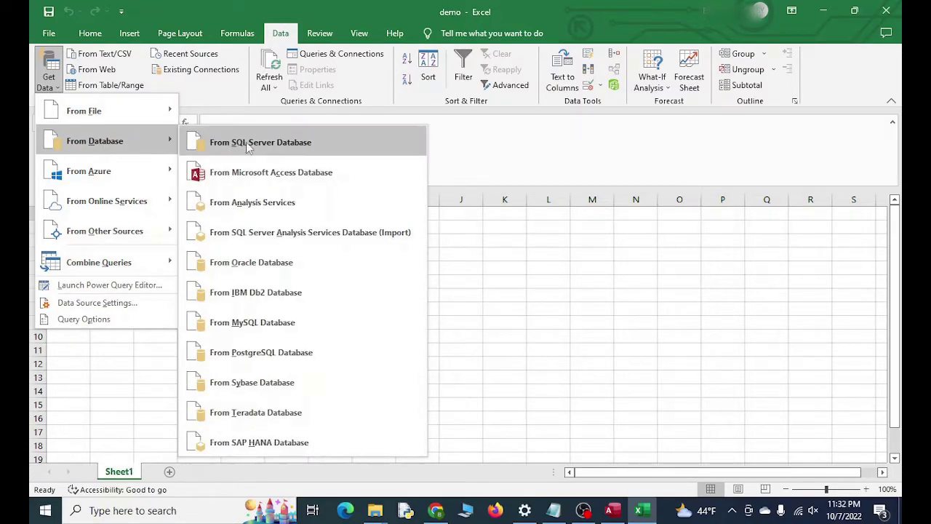
pyautogui.click(346, 172)
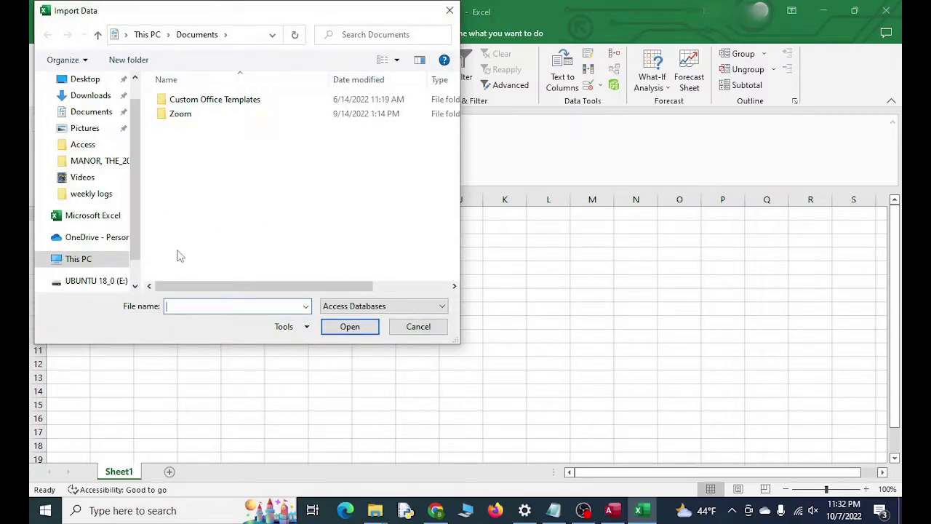
# - Browse to E:\Access and choose the Demo for Presentation database for import
pyautogui.click(120, 281)
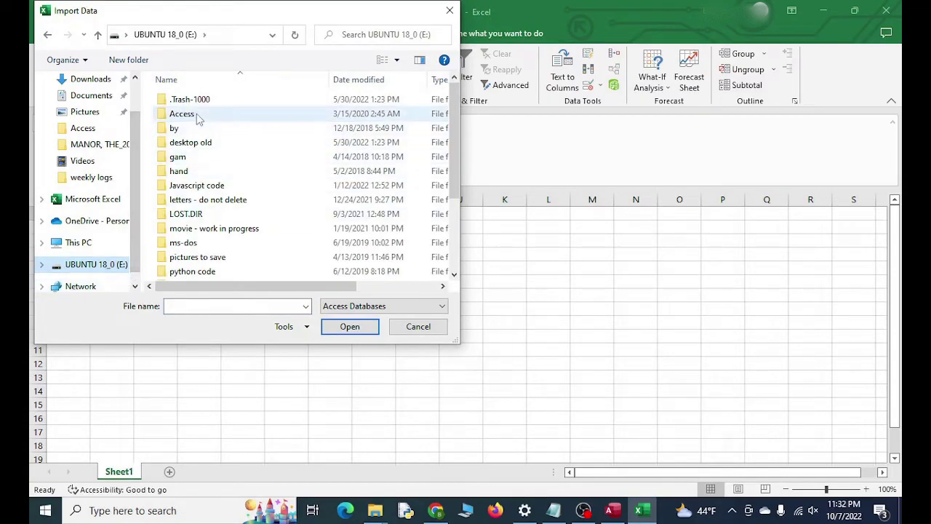
pyautogui.doubleClick(182, 114)
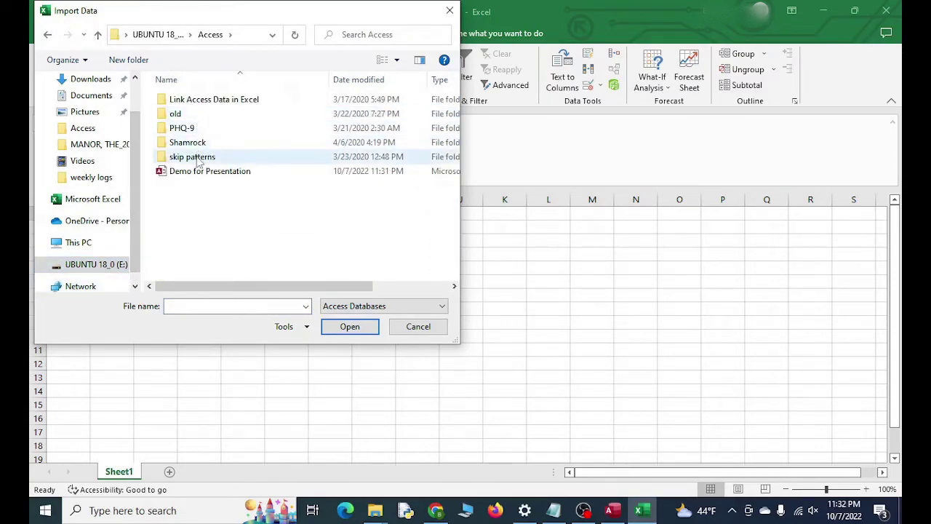
pyautogui.click(230, 177)
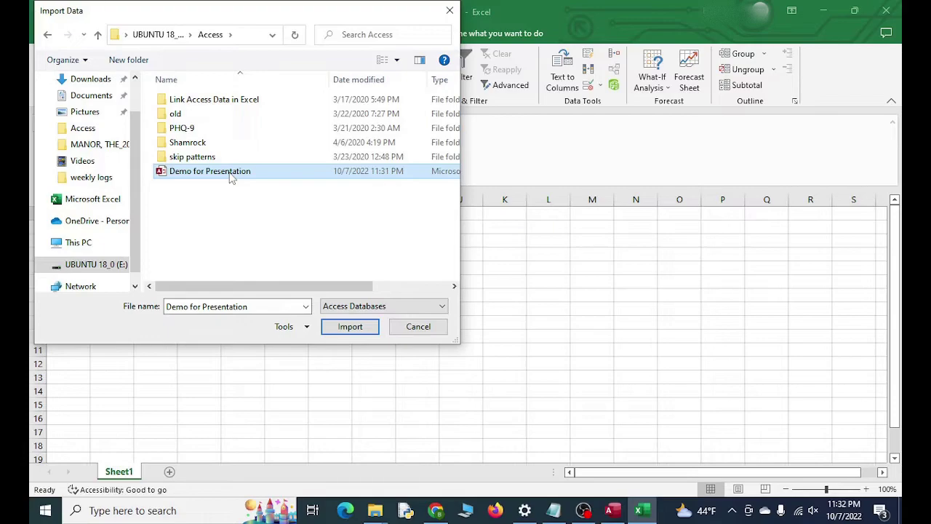
pyautogui.doubleClick(230, 177)
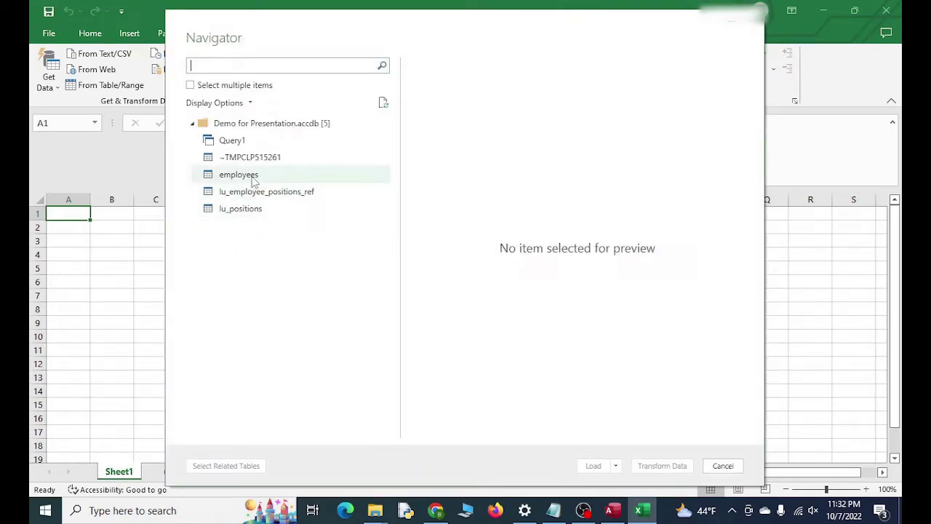
# - Select the employees table in the Navigator and load it into the workbook
pyautogui.click(254, 180)
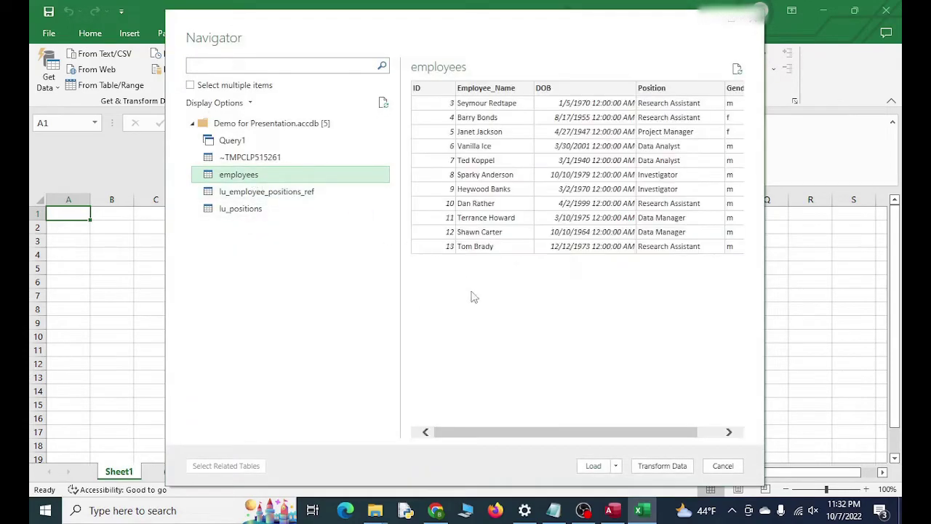
pyautogui.click(593, 466)
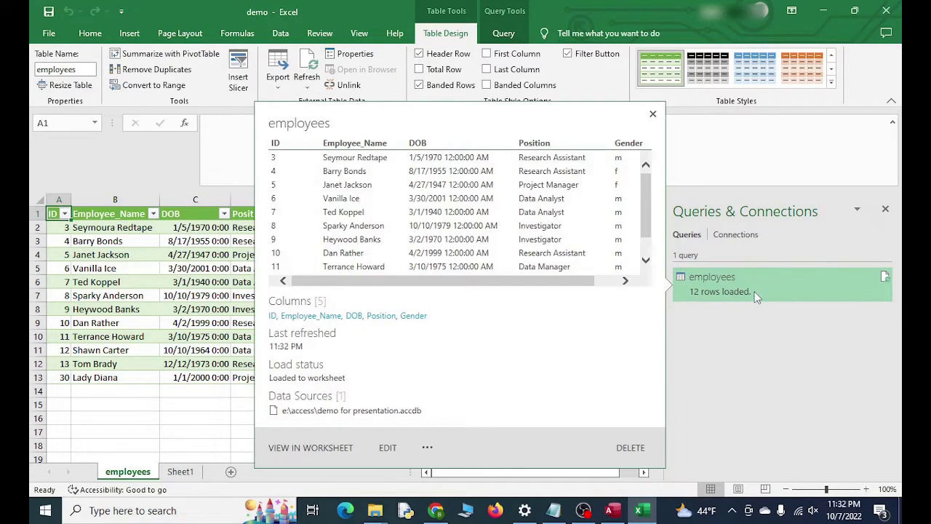
# - Set the employees query's properties to refresh data when opening the file
pyautogui.rightClick(757, 295)
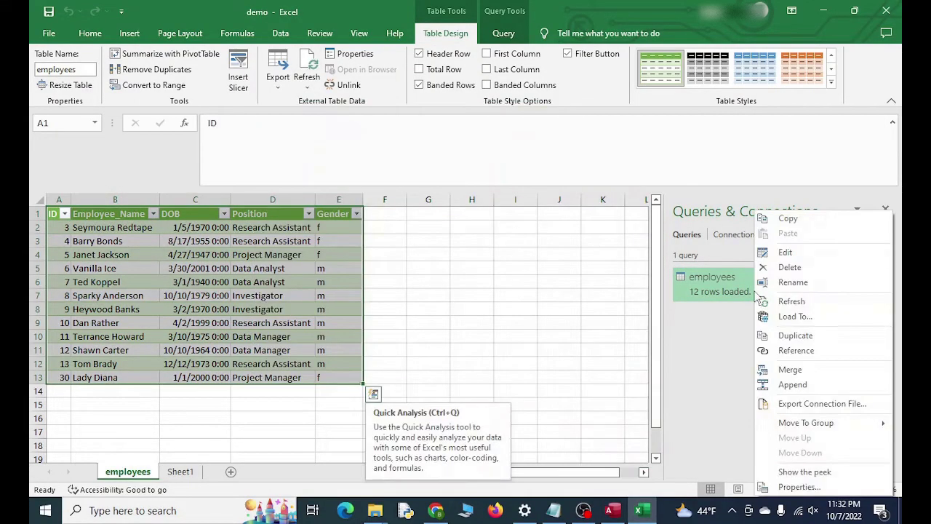
pyautogui.click(815, 487)
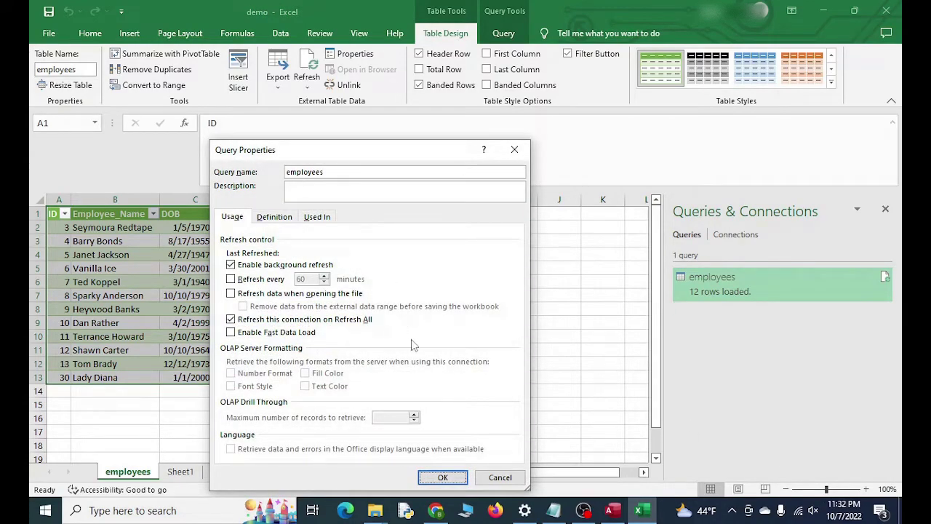
pyautogui.click(231, 294)
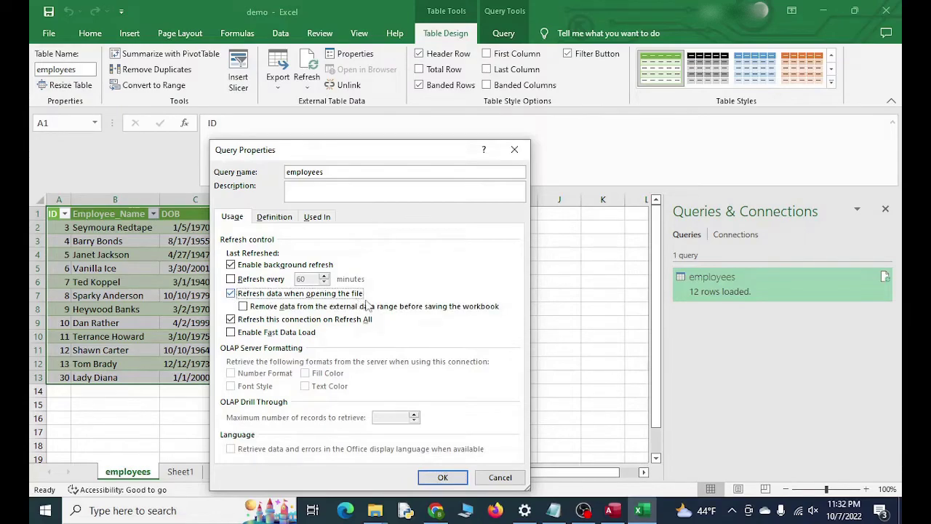
pyautogui.click(443, 478)
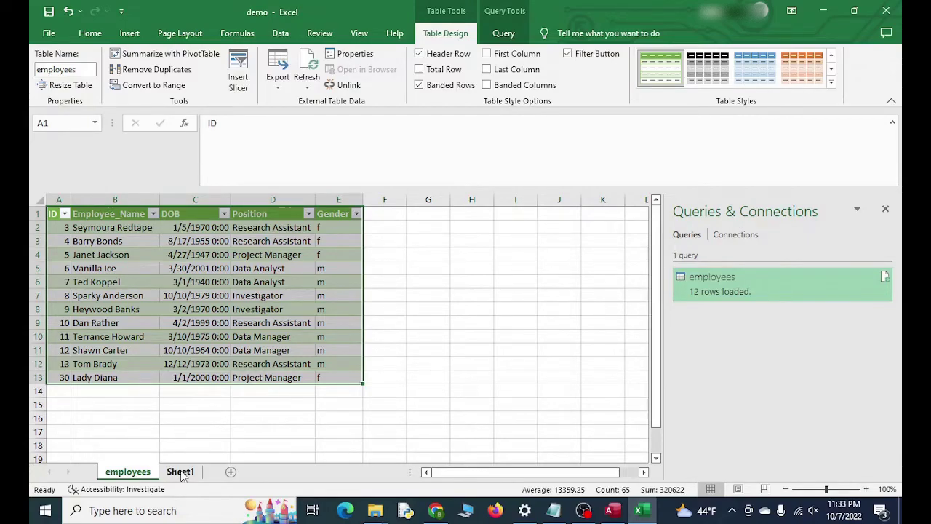
# - Label A3 on Sheet1 'Research Assistants #' and widen column A to fit it
pyautogui.click(180, 471)
pyautogui.click(80, 244)
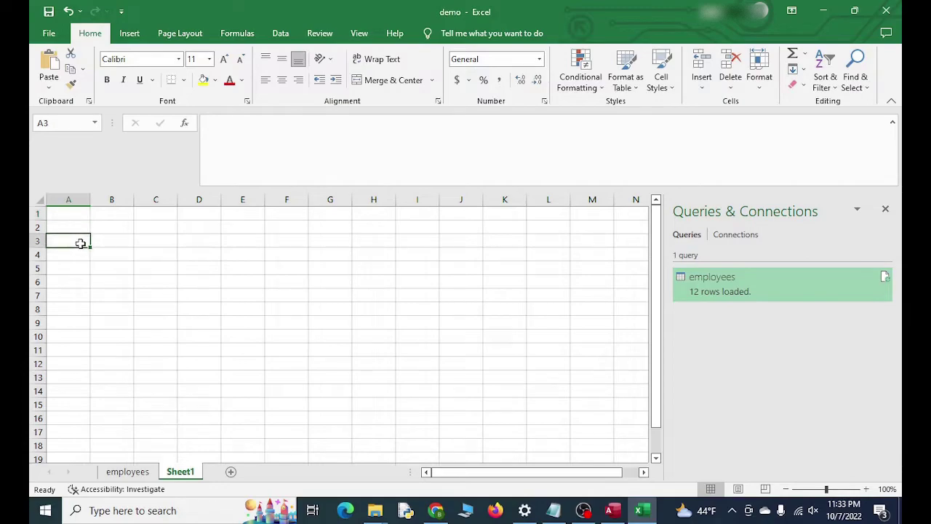
pyautogui.write('Resear')
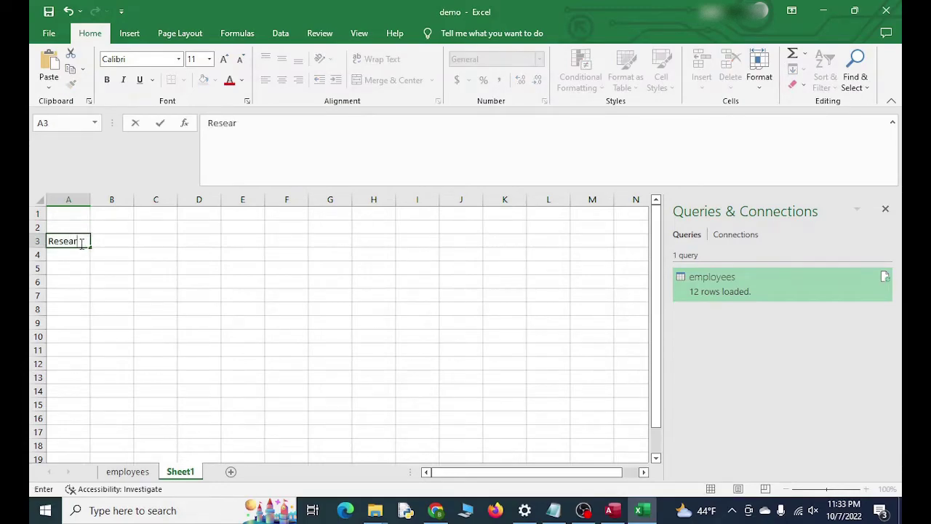
pyautogui.write('ch Assistants #')
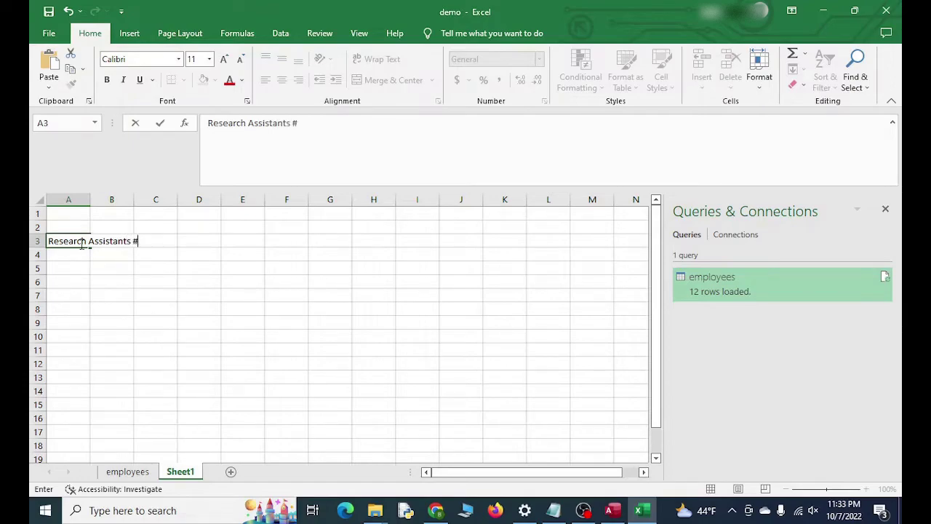
pyautogui.click(139, 289)
pyautogui.moveTo(90, 201); pyautogui.dragTo(150, 202)
# - Start a COUNTIF formula in B3 and switch to the employees sheet for its range
pyautogui.click(186, 241)
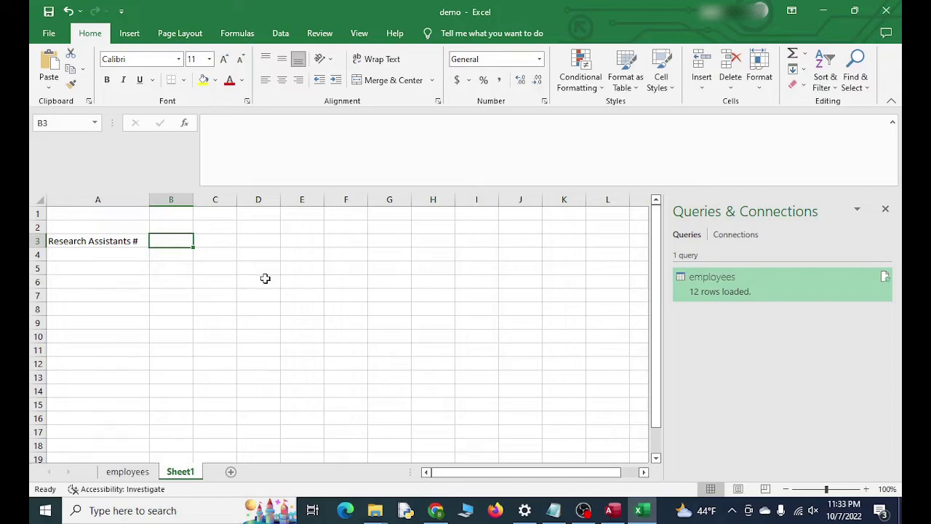
pyautogui.write('=')
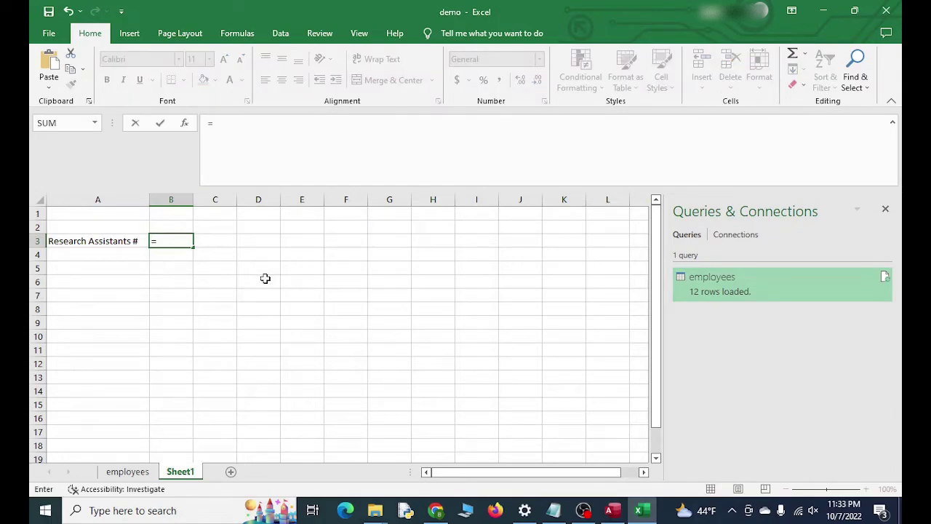
pyautogui.write('countif')
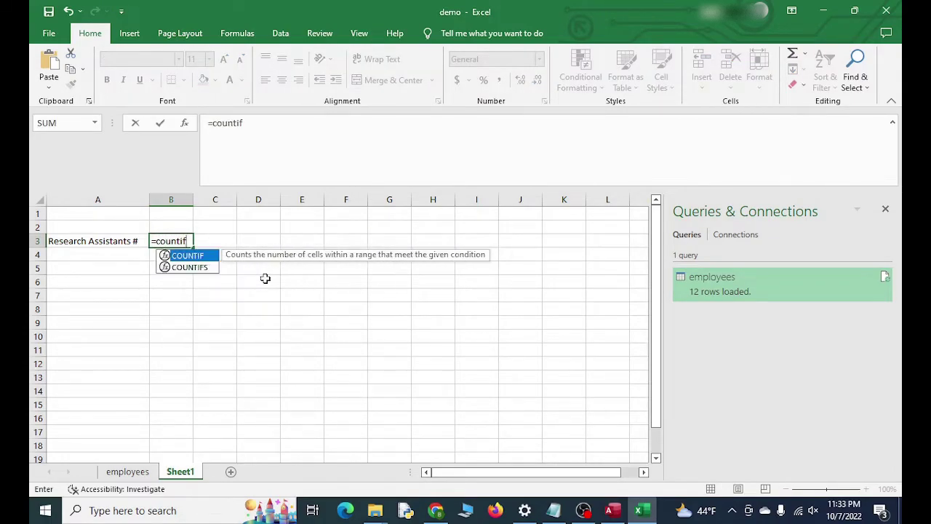
pyautogui.doubleClick(201, 256)
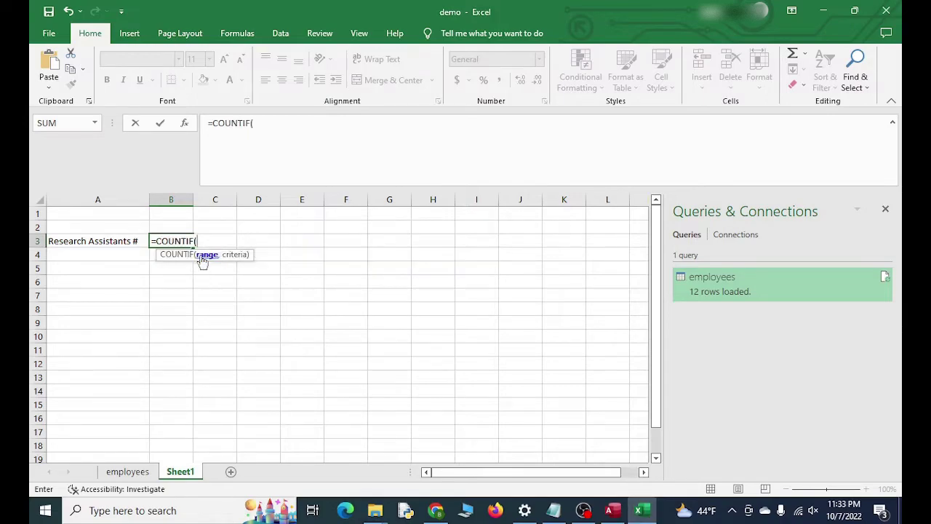
pyautogui.click(127, 472)
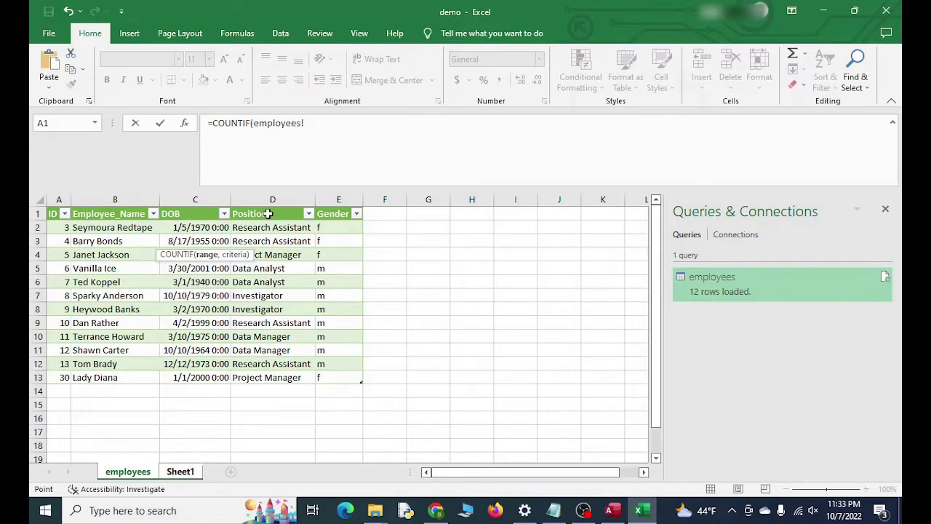
# - Complete B3 as =COUNTIF(employees[[#All],[Position]], "Research Assistant") using the Position column
pyautogui.moveTo(267, 213); pyautogui.dragTo(261, 378)
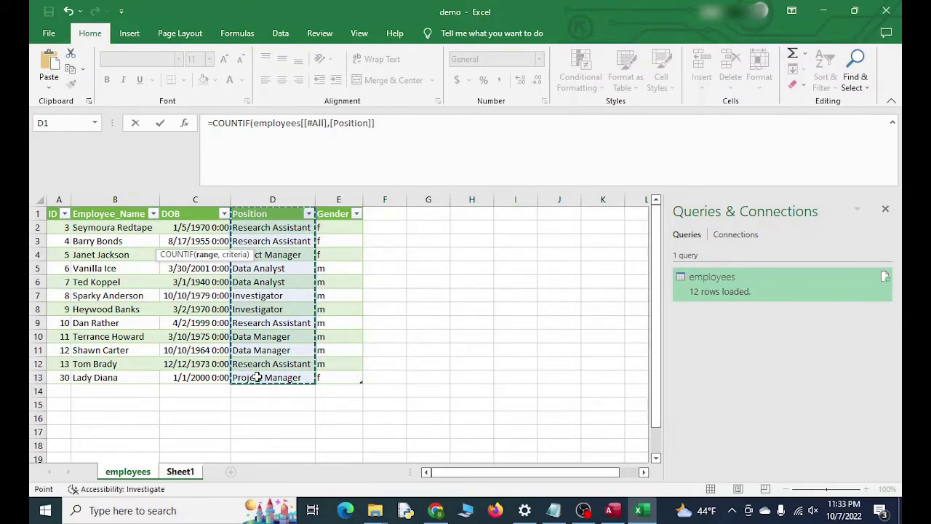
pyautogui.click(408, 128)
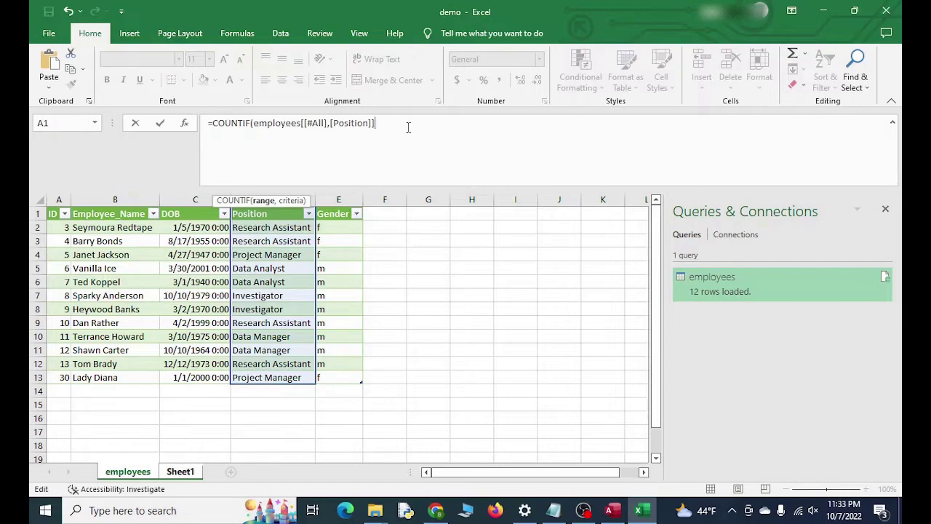
pyautogui.write(', "Research Assistants')
pyautogui.write(')')
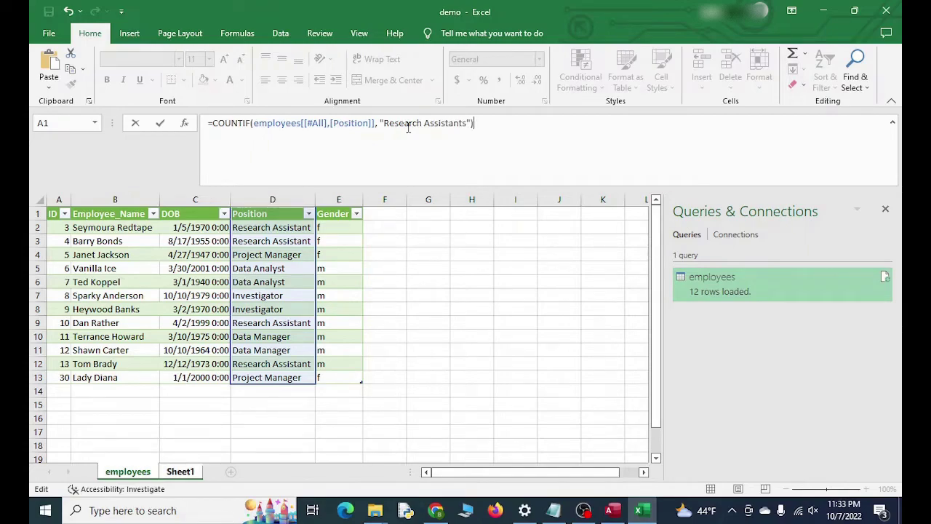
pyautogui.press('Return')
# - Correct the criterion text in B3's COUNTIF so it returns 4
pyautogui.press('Up')
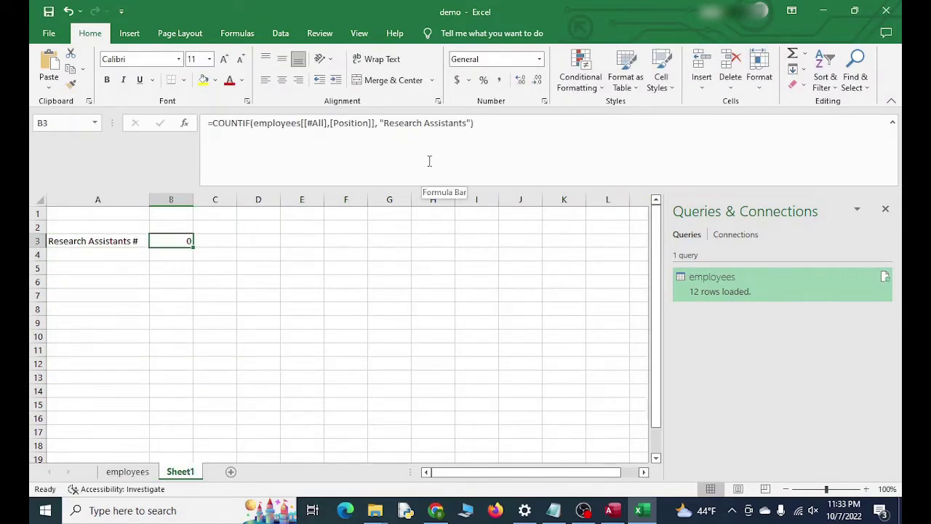
pyautogui.click(470, 125)
pyautogui.press('Return')
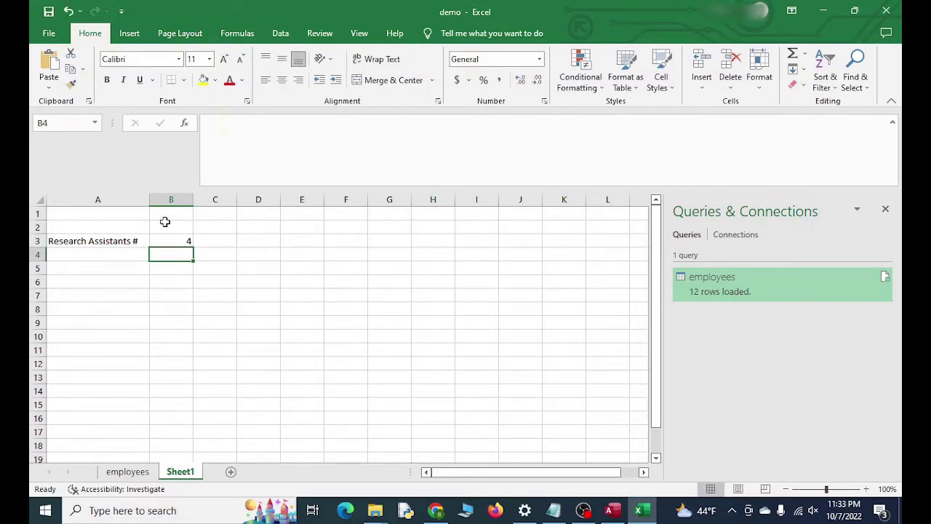
pyautogui.click(180, 243)
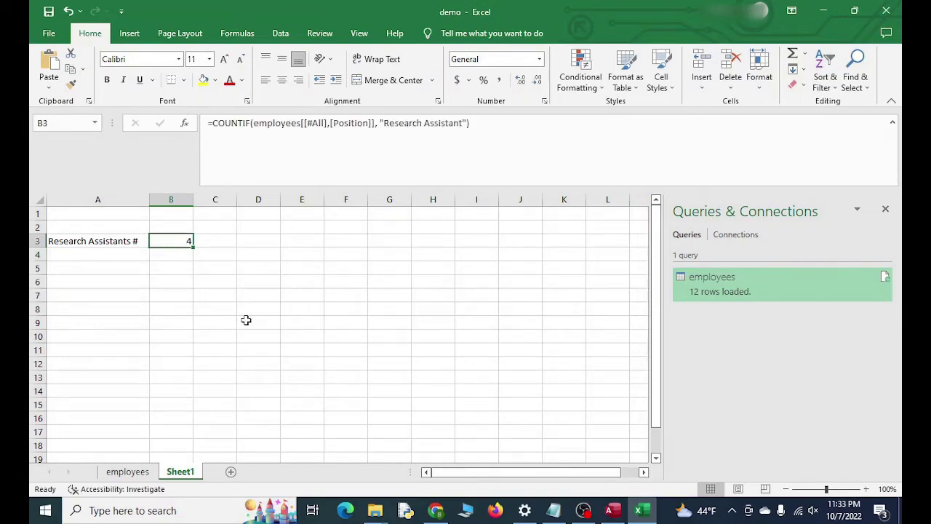
# - Switch back to the employees sheet with the imported 12-row employee table
pyautogui.click(137, 474)
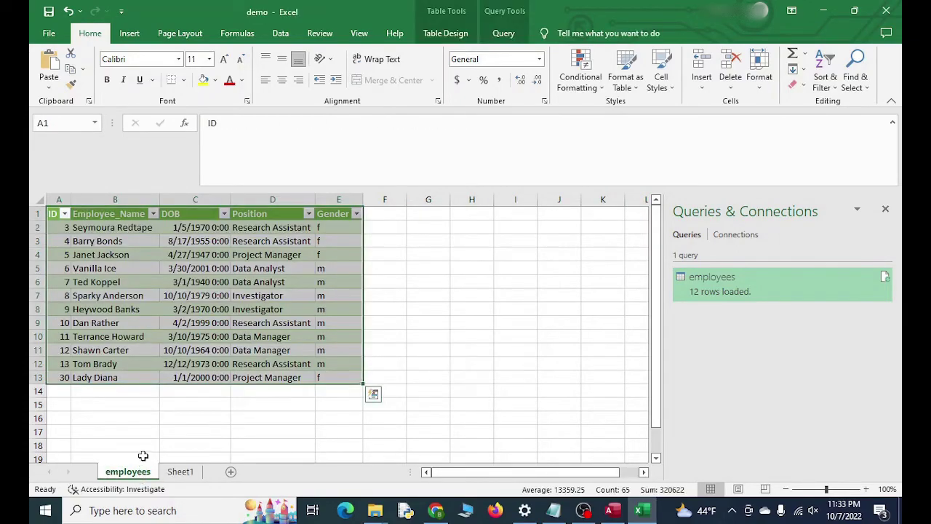